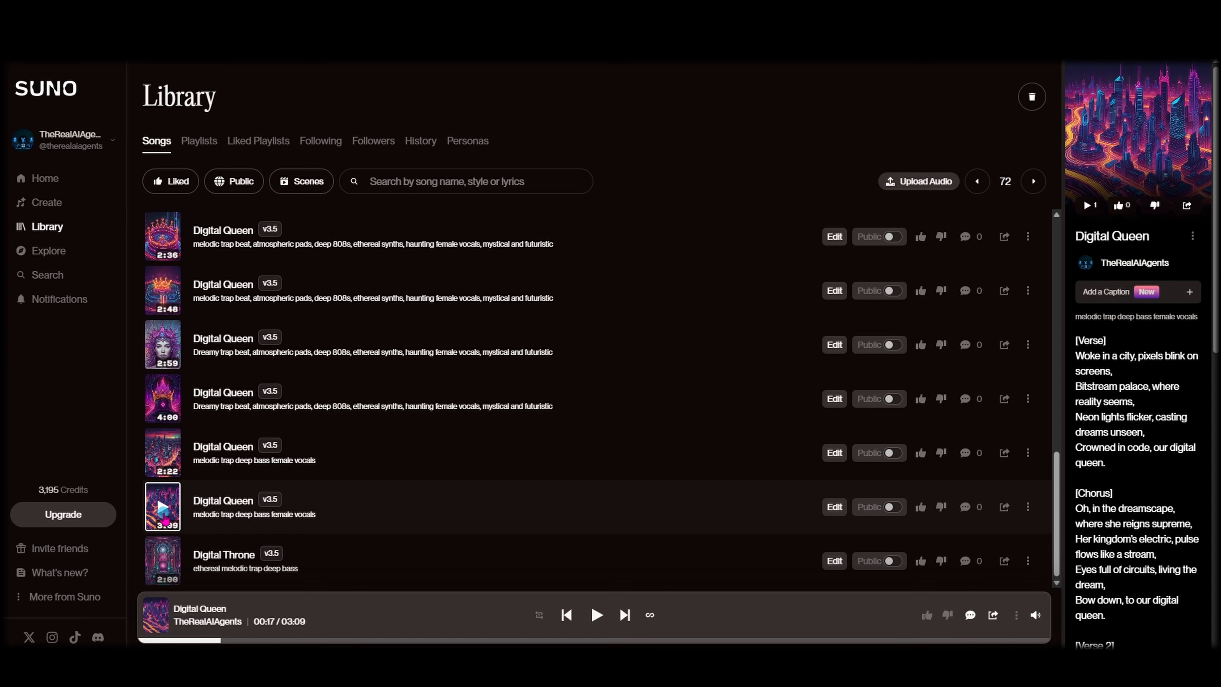
- Preview the 3:09 Digital Queen song with melodic trap deep bass female vocals and create a Remaster of it
click(163, 507)
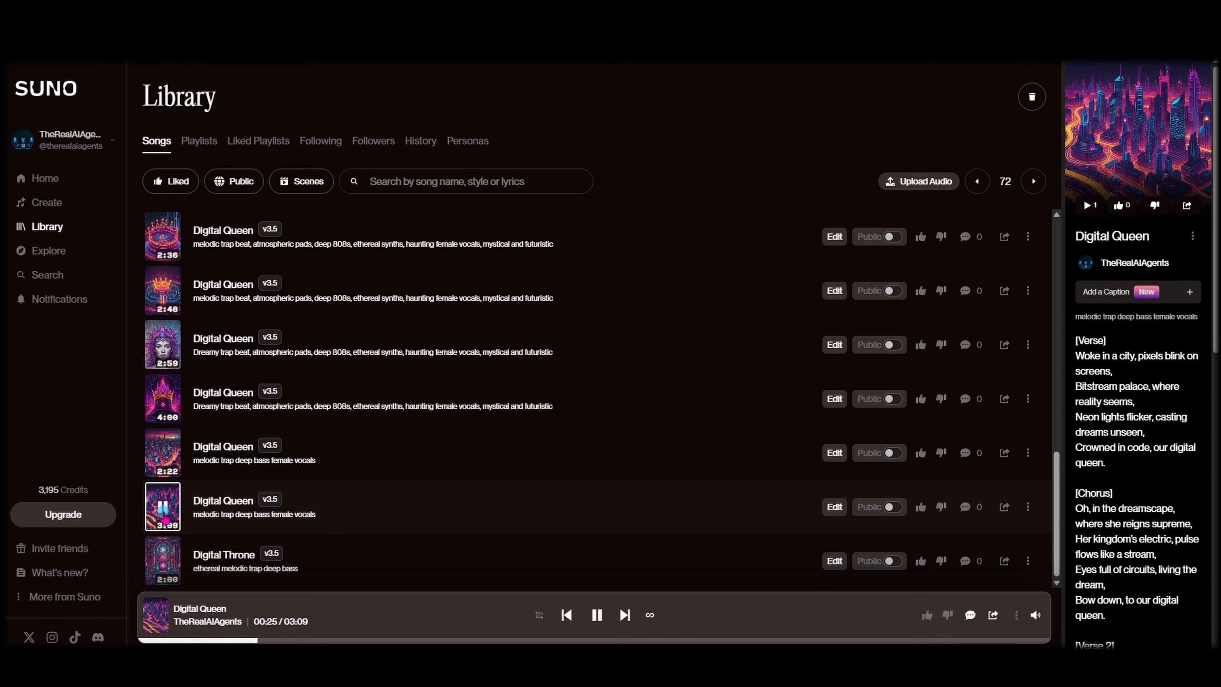
click(164, 518)
click(1031, 508)
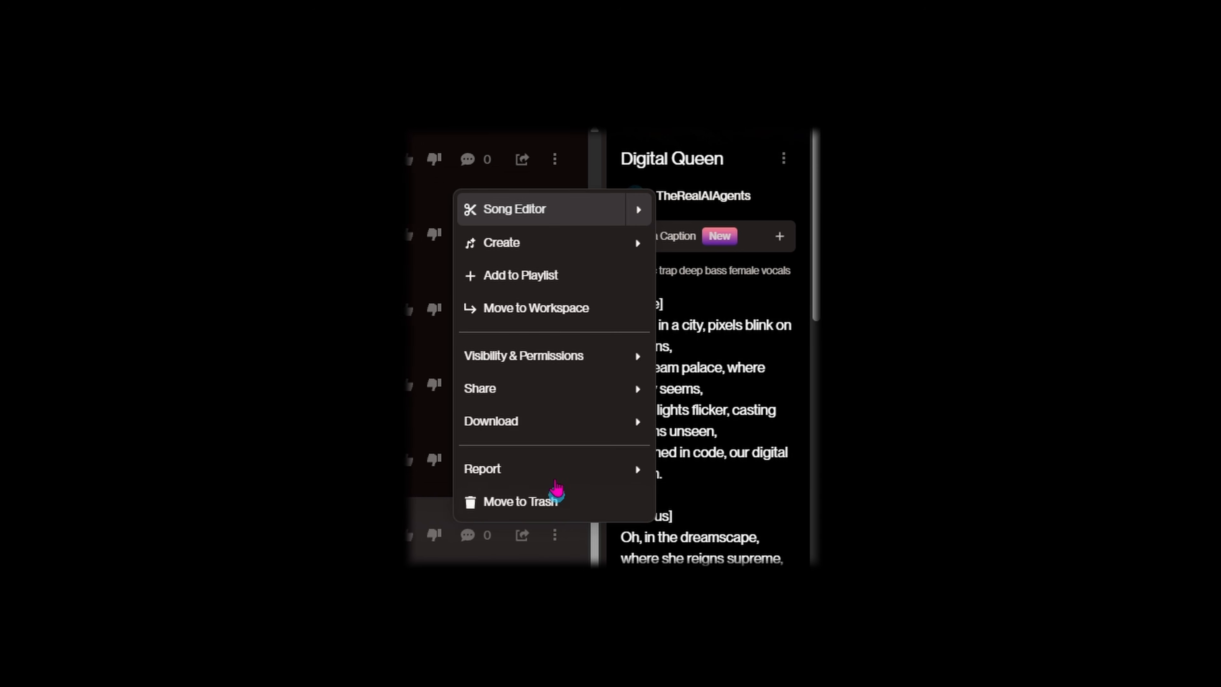
mouse_move(1030, 299)
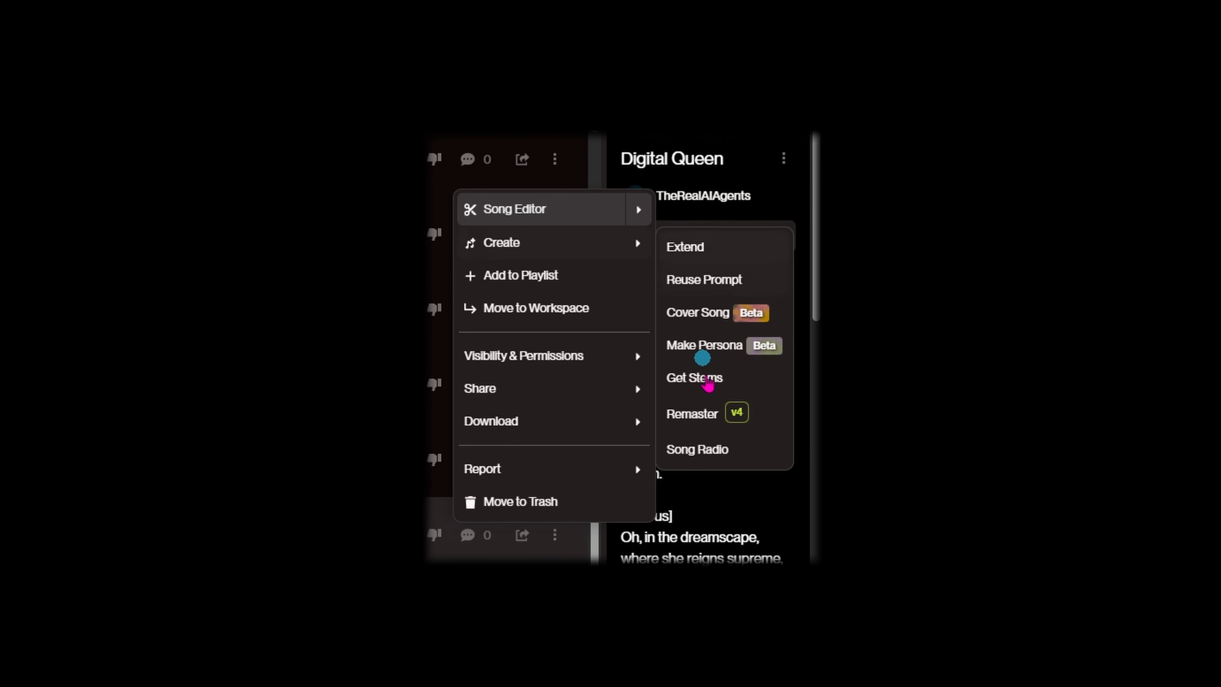
click(702, 418)
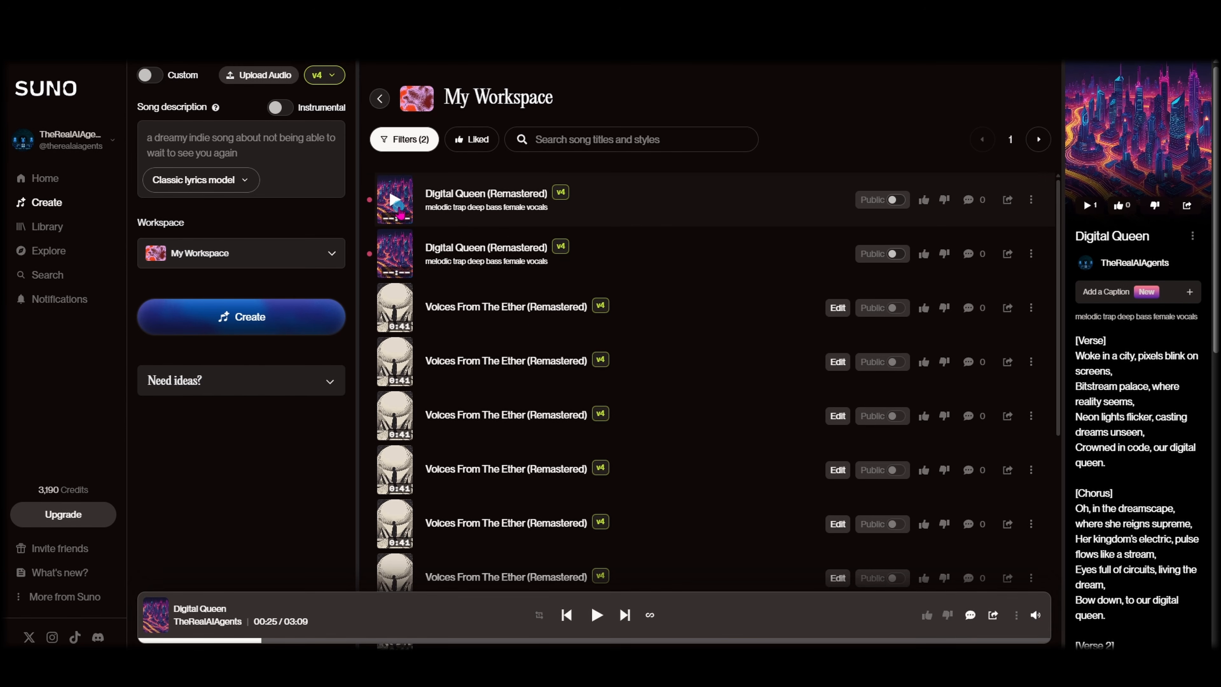
- Preview the second Digital Queen (Remastered) track in the workspace and open it in the Song Editor
click(395, 254)
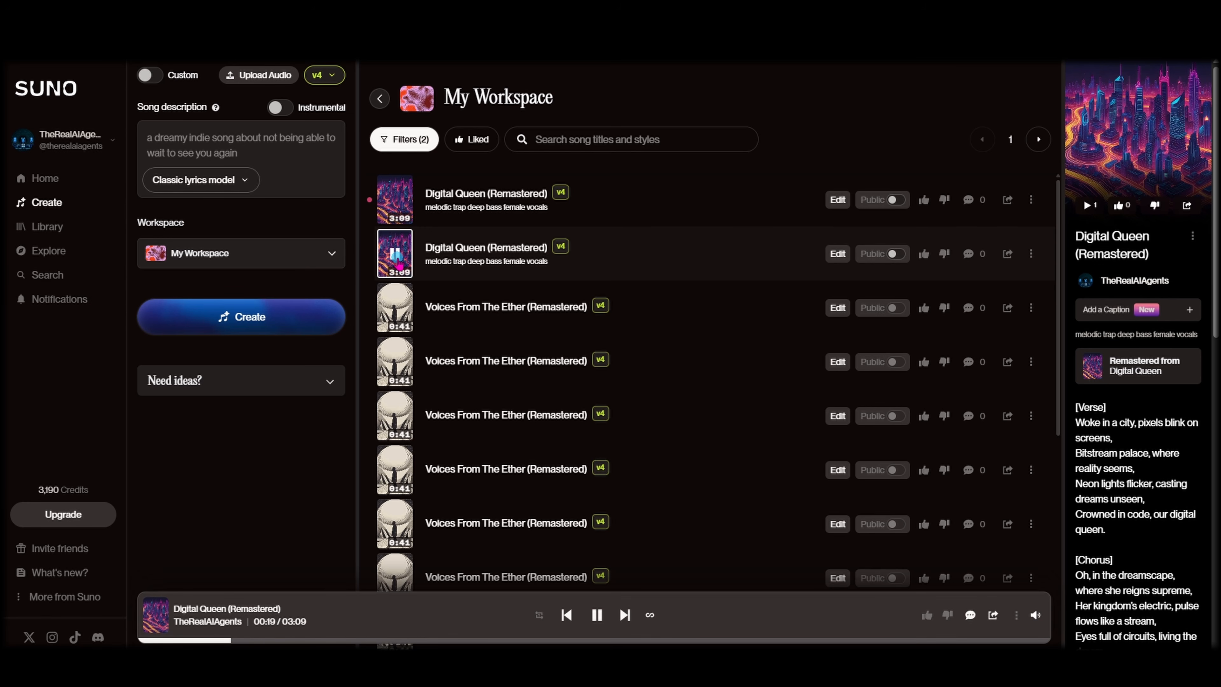
click(395, 254)
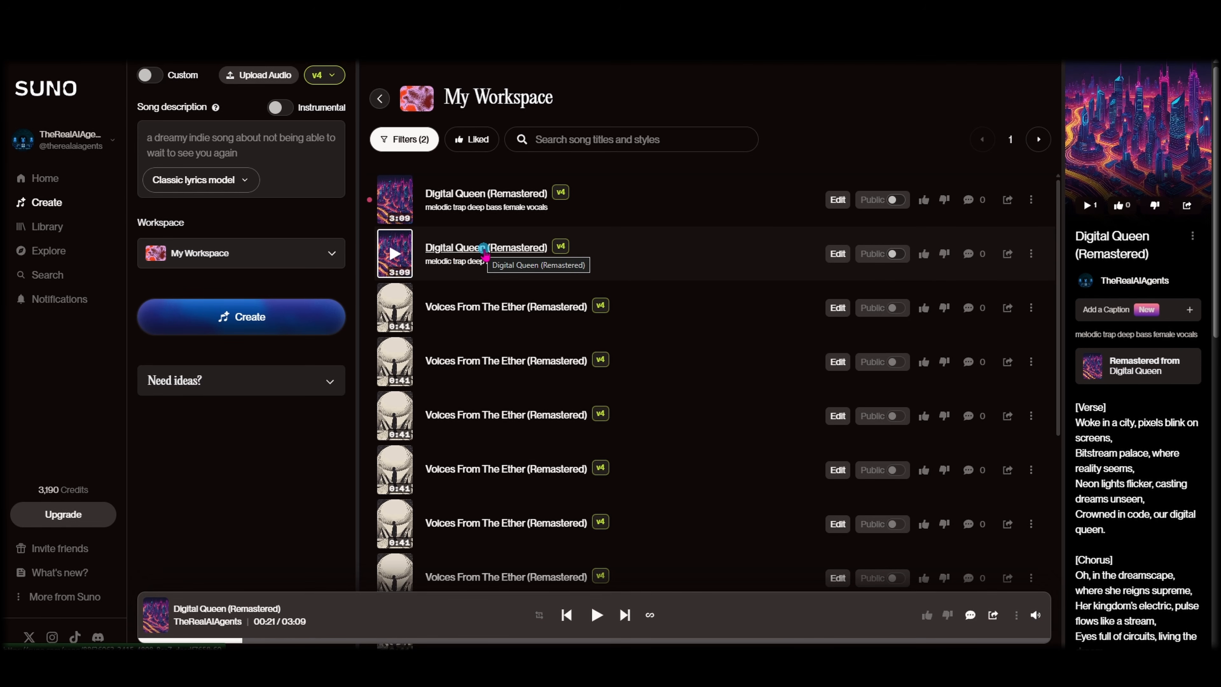
click(1031, 254)
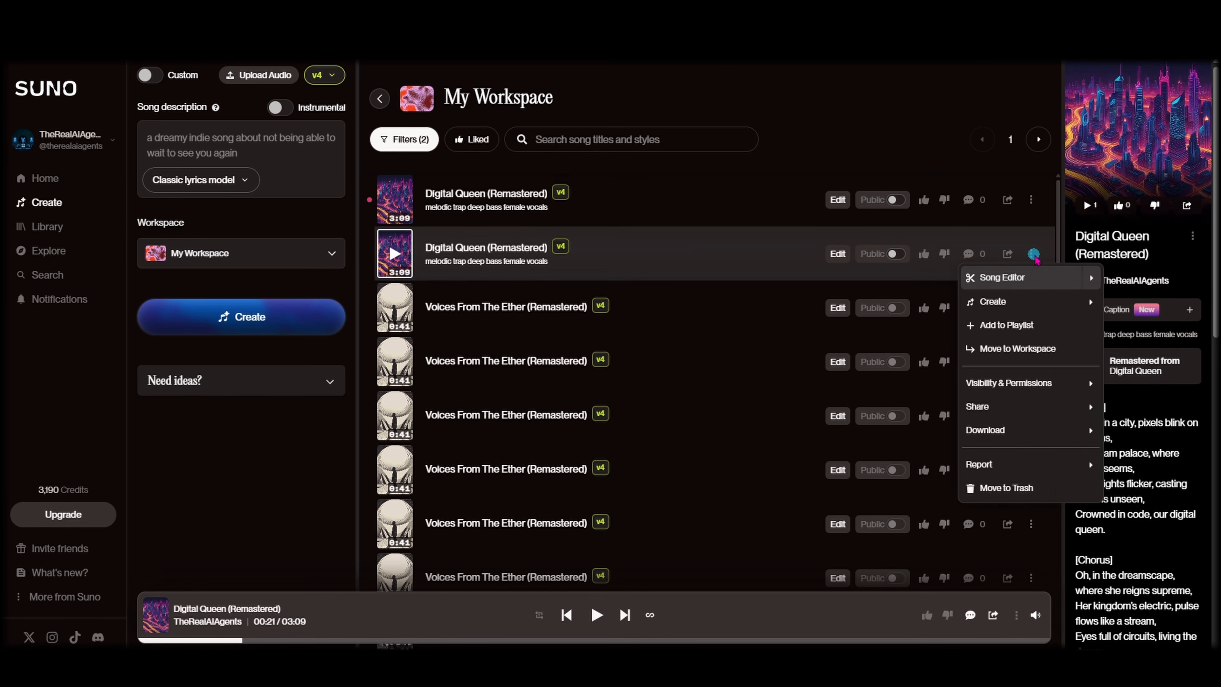
click(1042, 277)
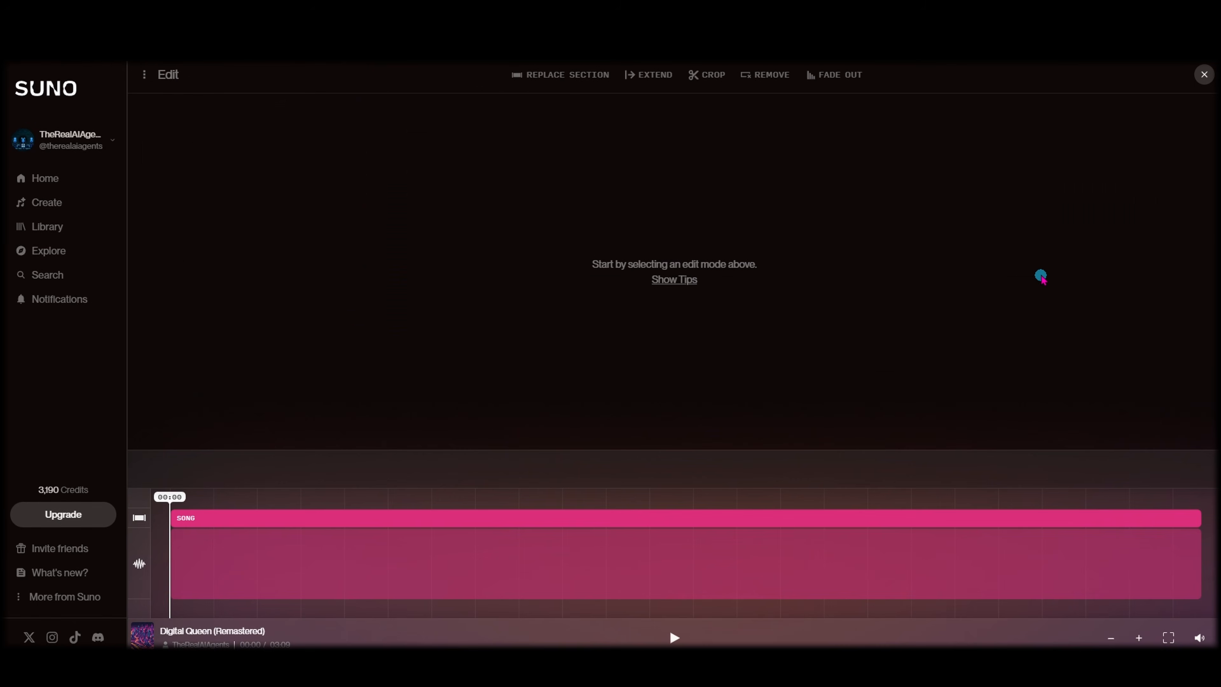
- Crop the remastered song to its first verse section, keeping about 00:05.71 to 00:15.95
click(705, 77)
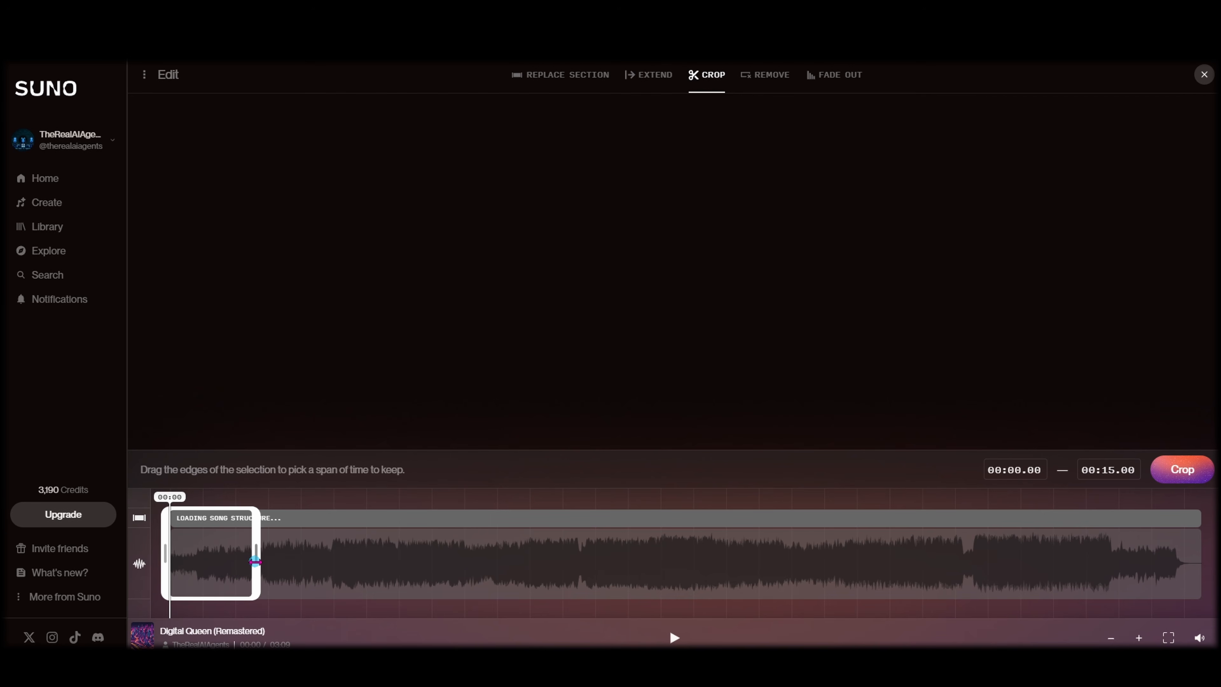
drag(255, 561, 261, 561)
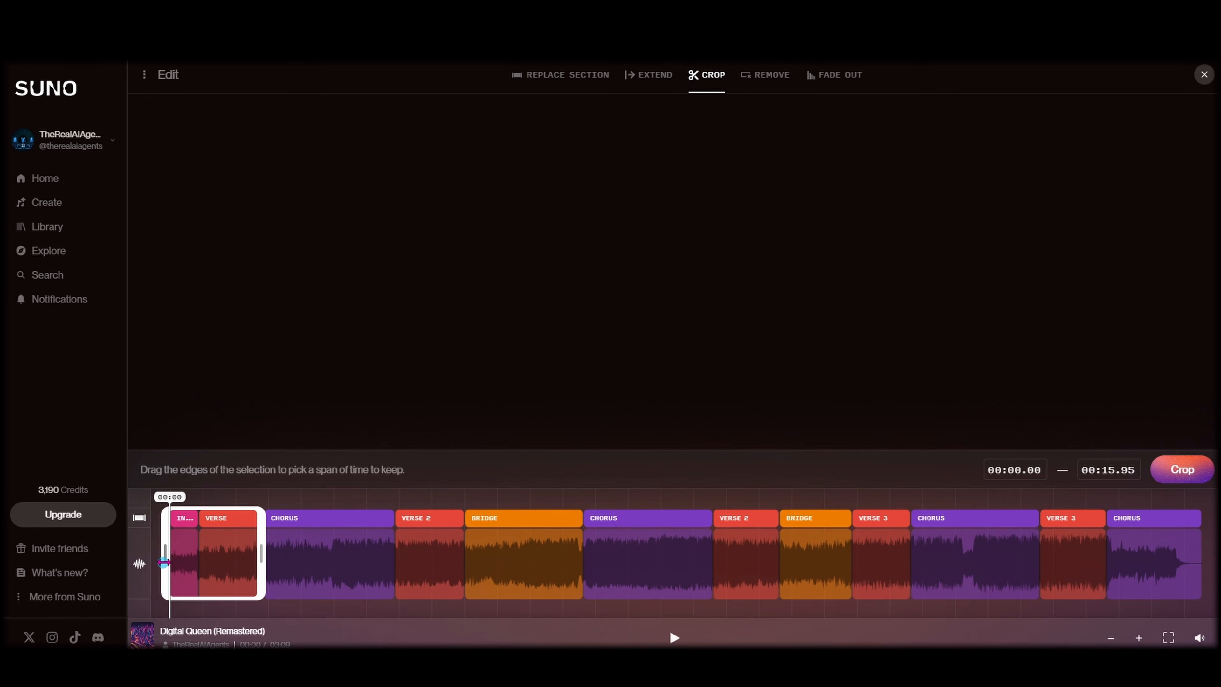
drag(165, 563, 201, 561)
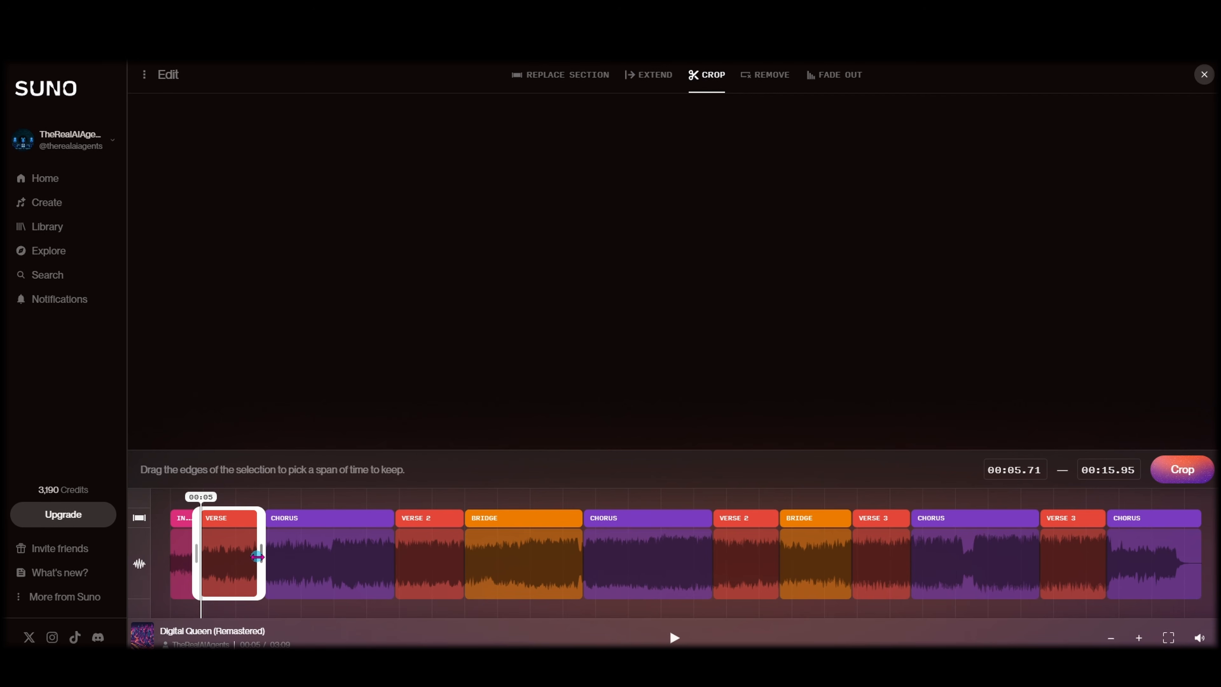
click(1179, 472)
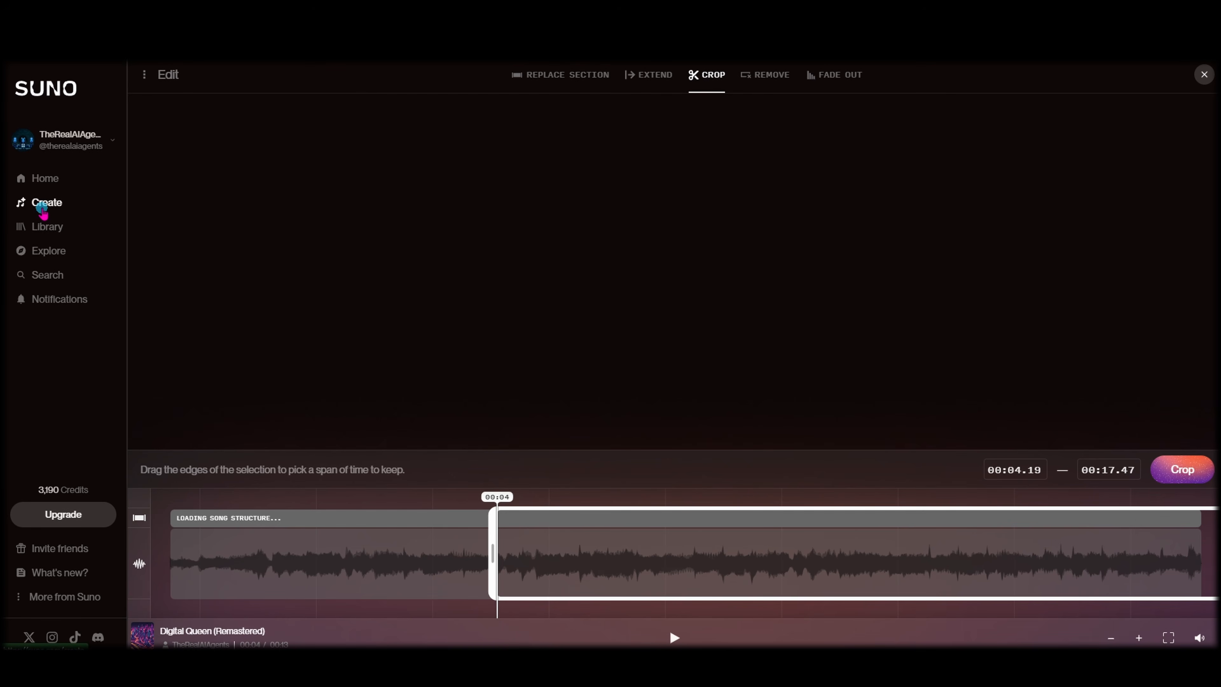
- Return to the creation workspace and open the options of the newest cropped Digital Queen (Remastered) track
click(42, 207)
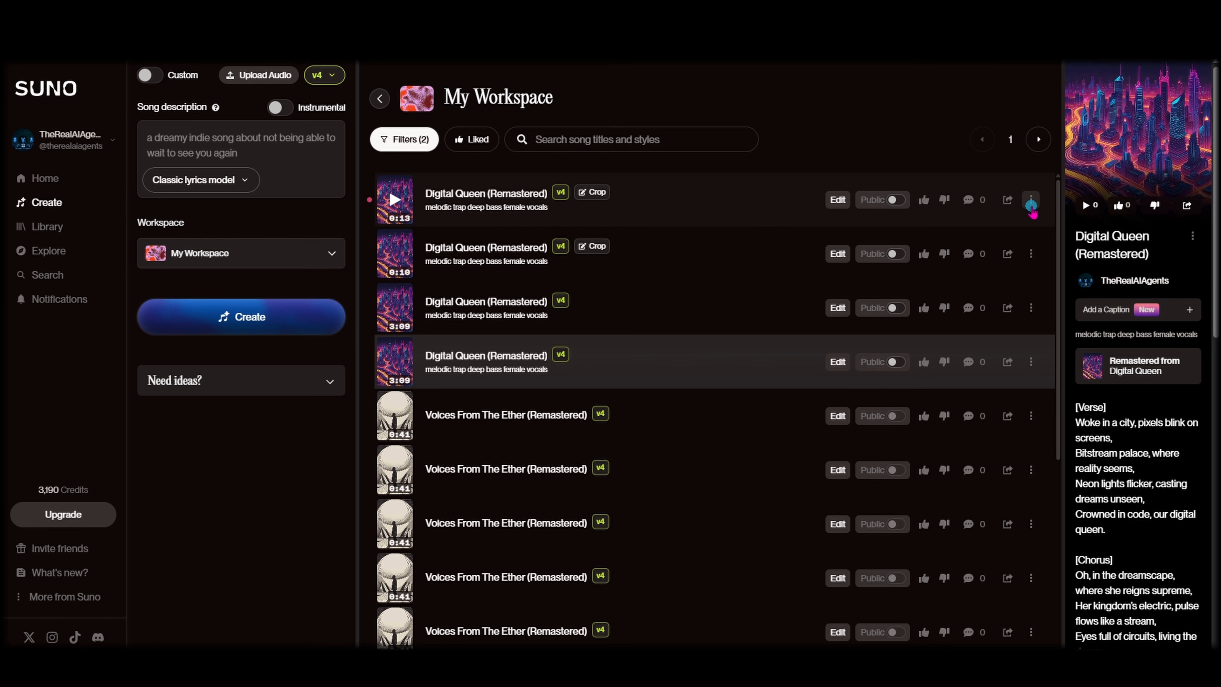
click(1031, 200)
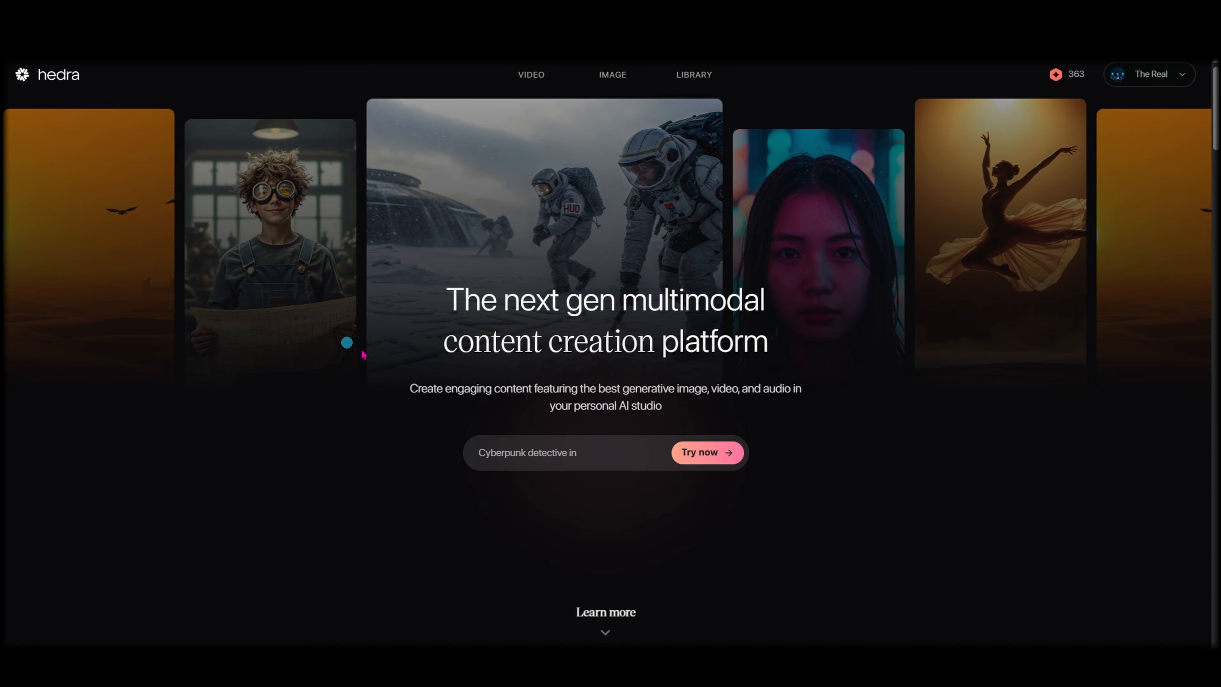
- Switch to Hedra, look through the previously generated videos and the library, and return to the video creation page
click(697, 461)
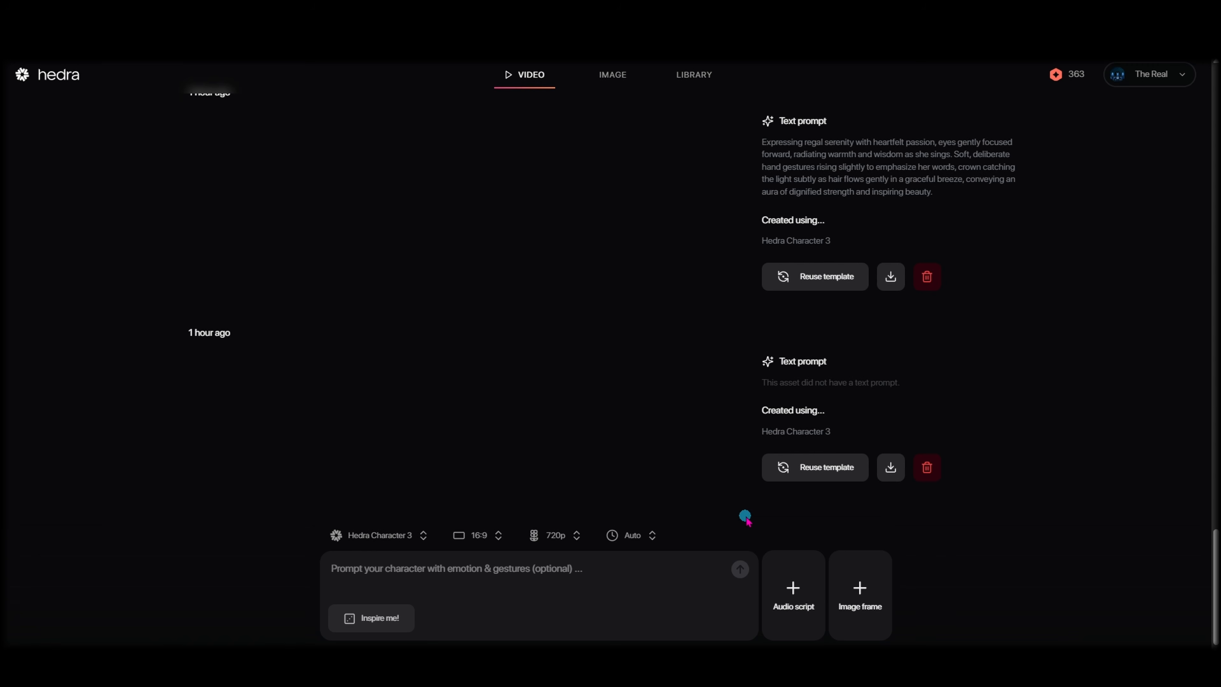
scroll(620, 390, up, 10)
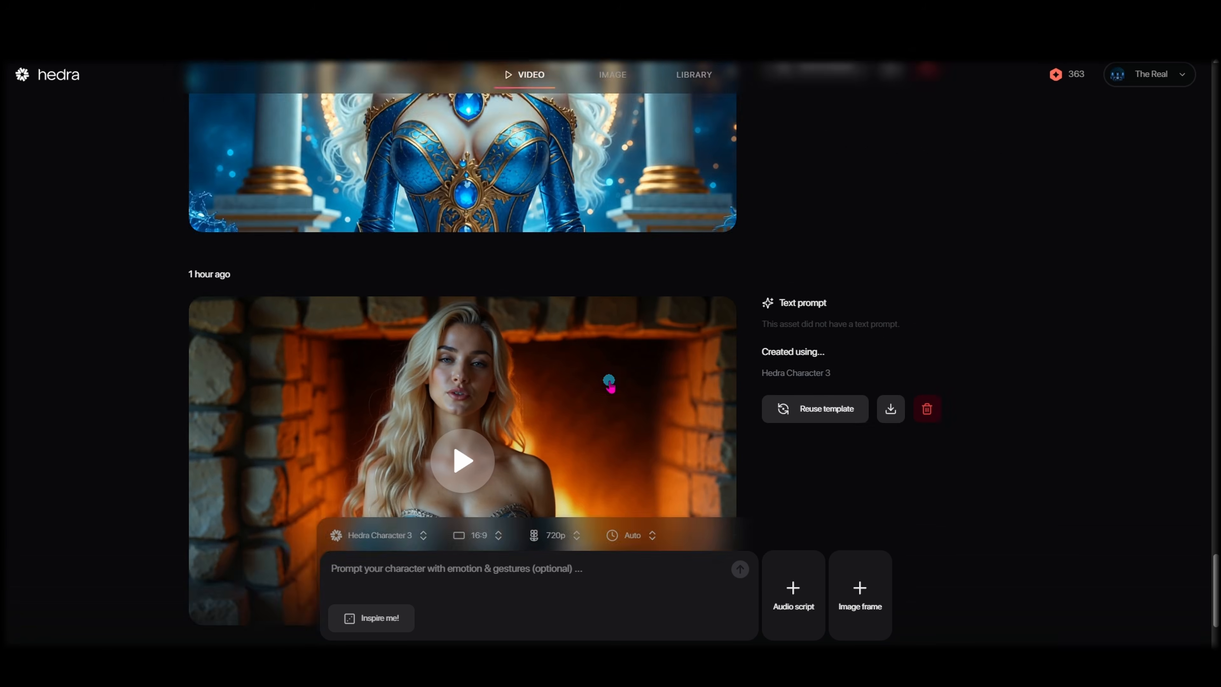
scroll(634, 388, down, 20)
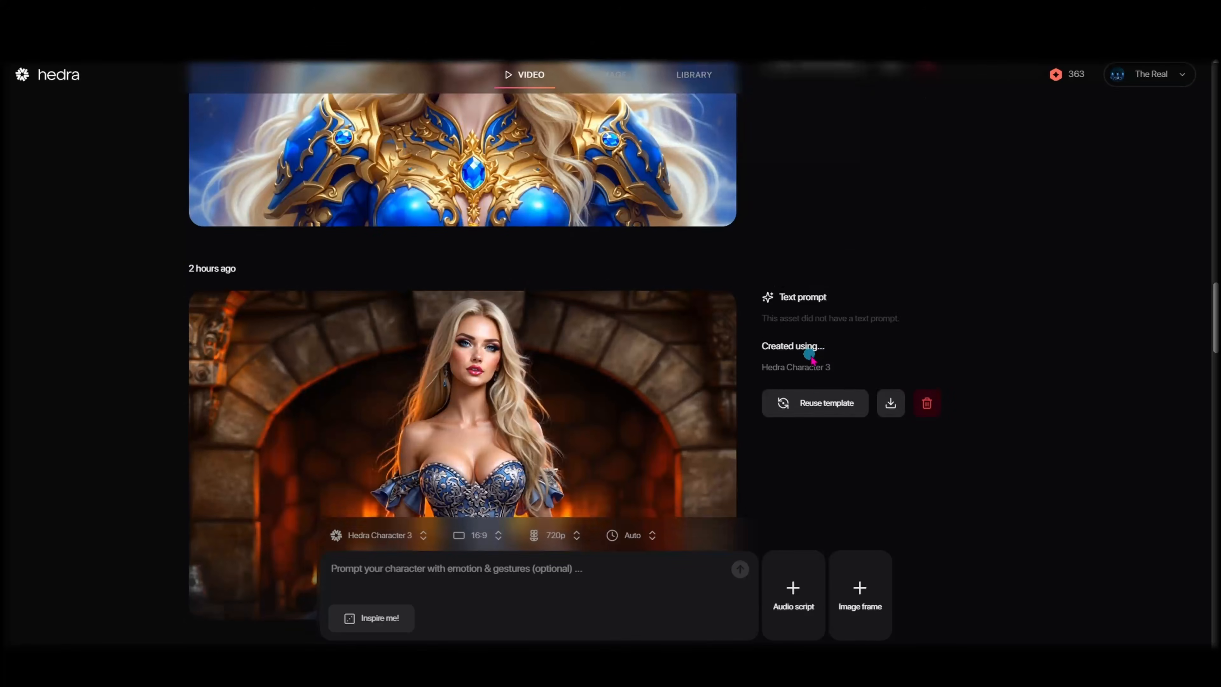
scroll(810, 356, down, 20)
click(688, 81)
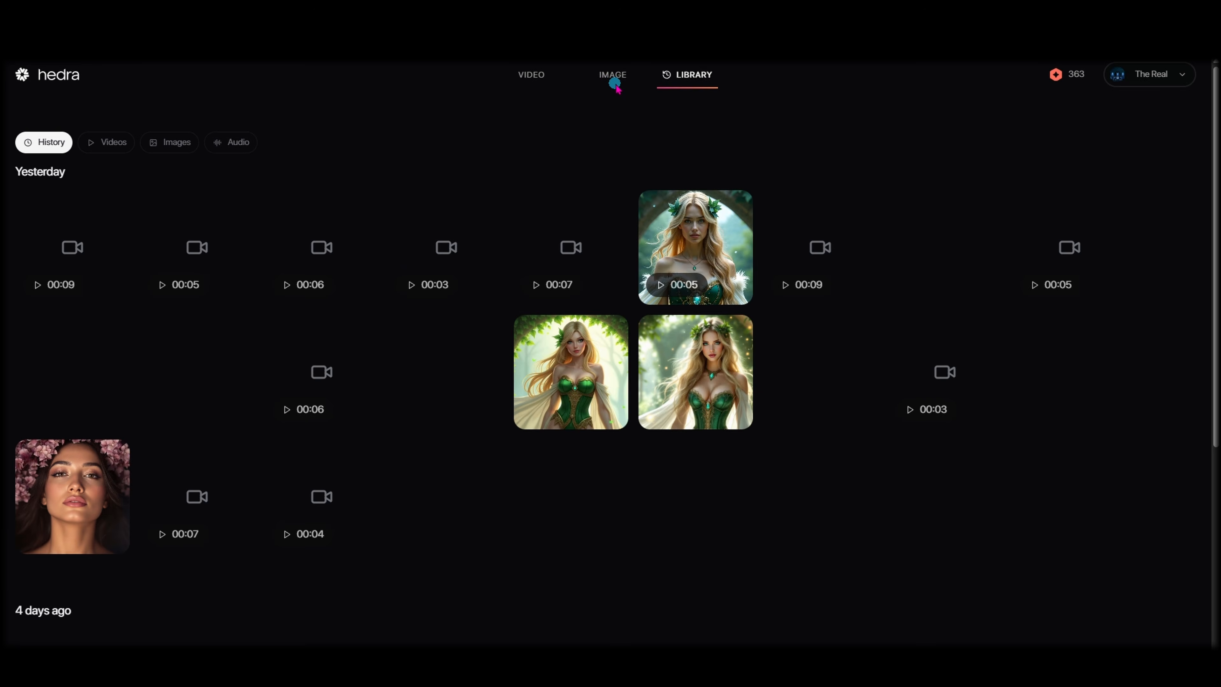
click(542, 77)
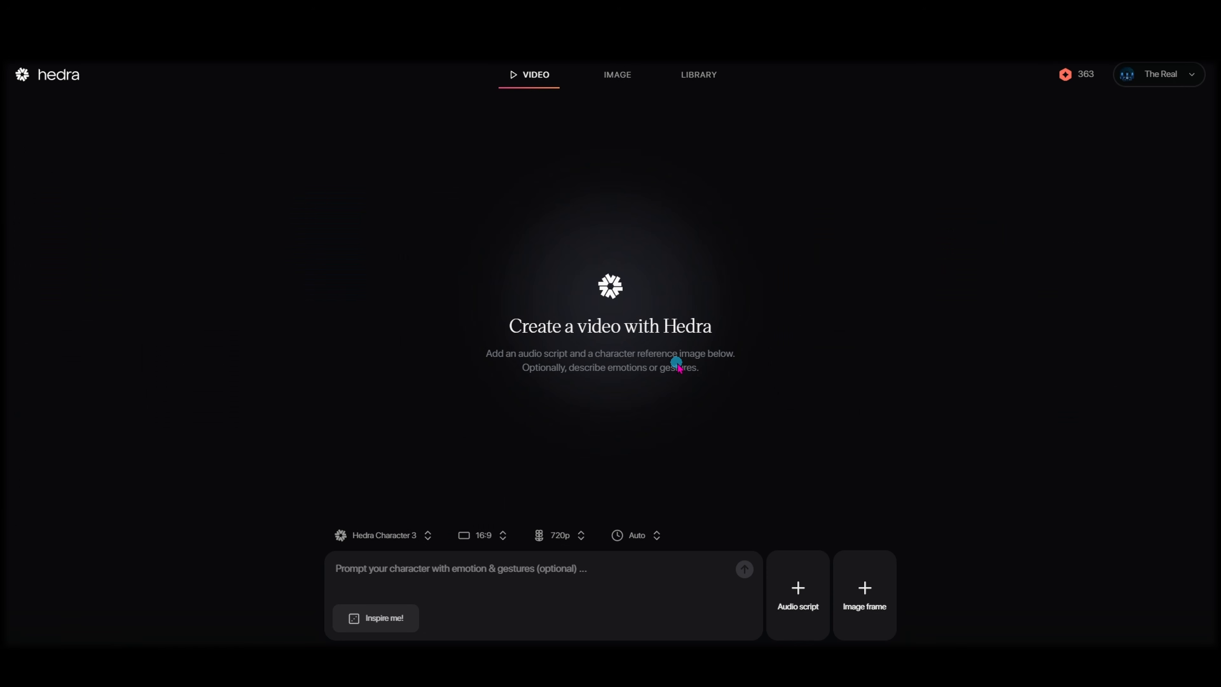
- View the Legacy Character App from the account options to examine its audio, character and video sections
click(1168, 82)
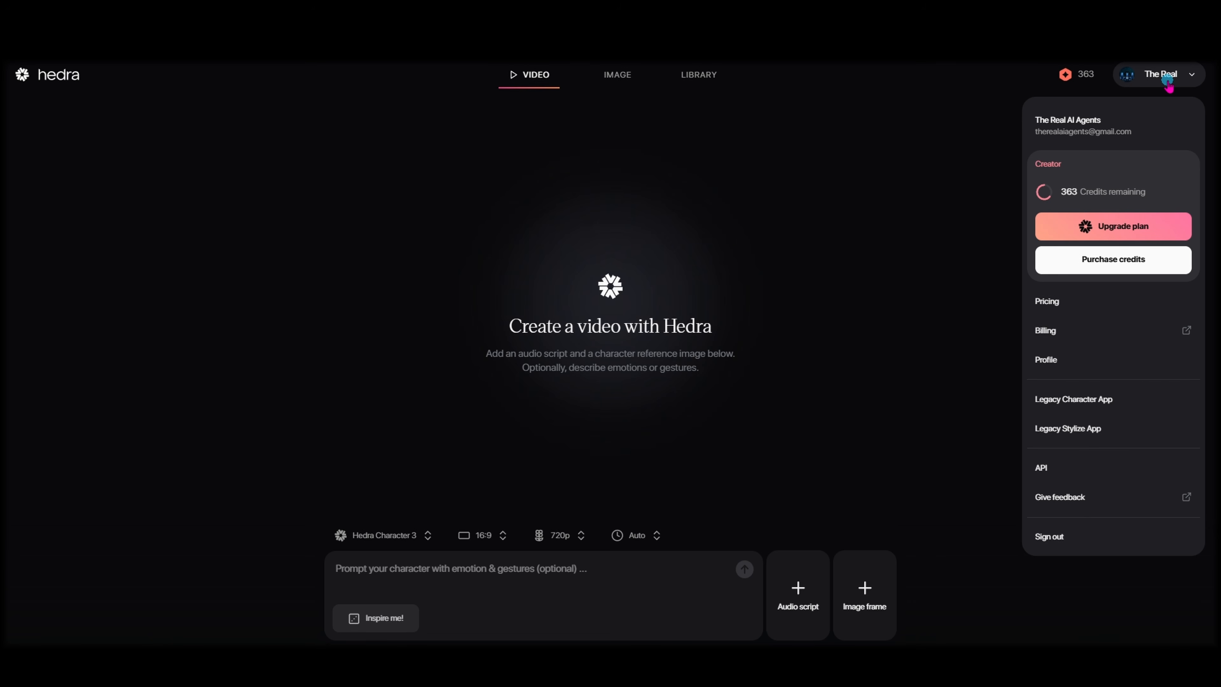
click(1098, 399)
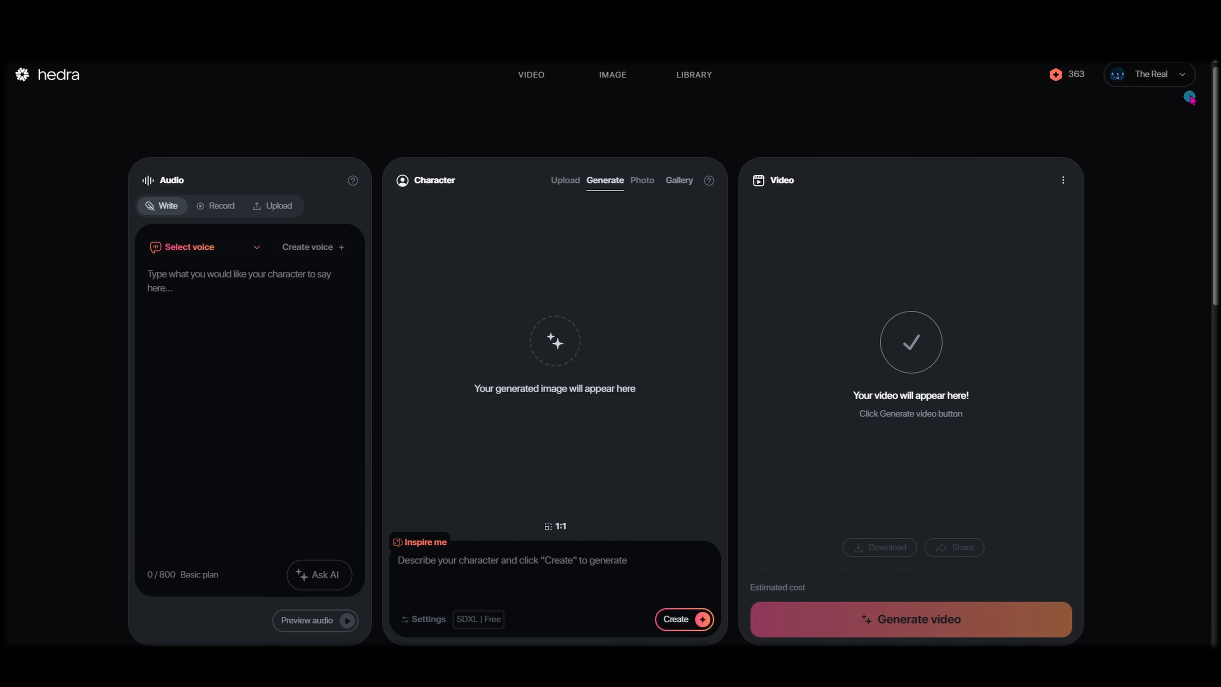
click(1183, 77)
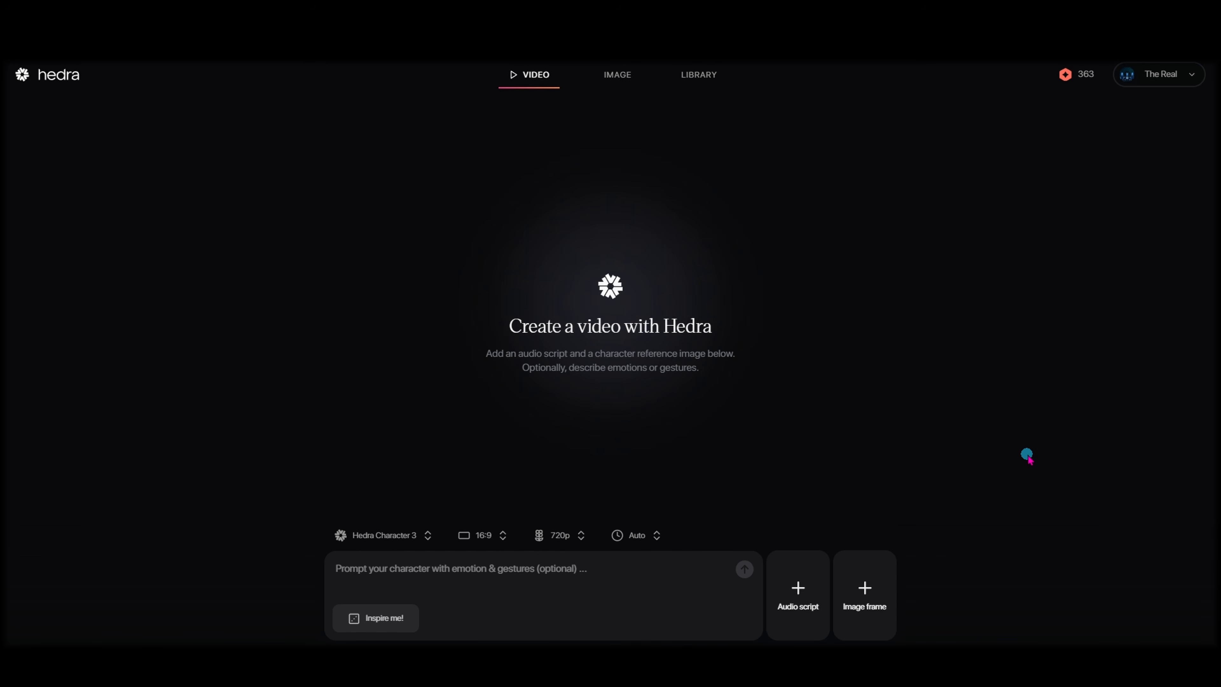
- Review the available video generation models and keep Hedra Character 3 selected
click(385, 538)
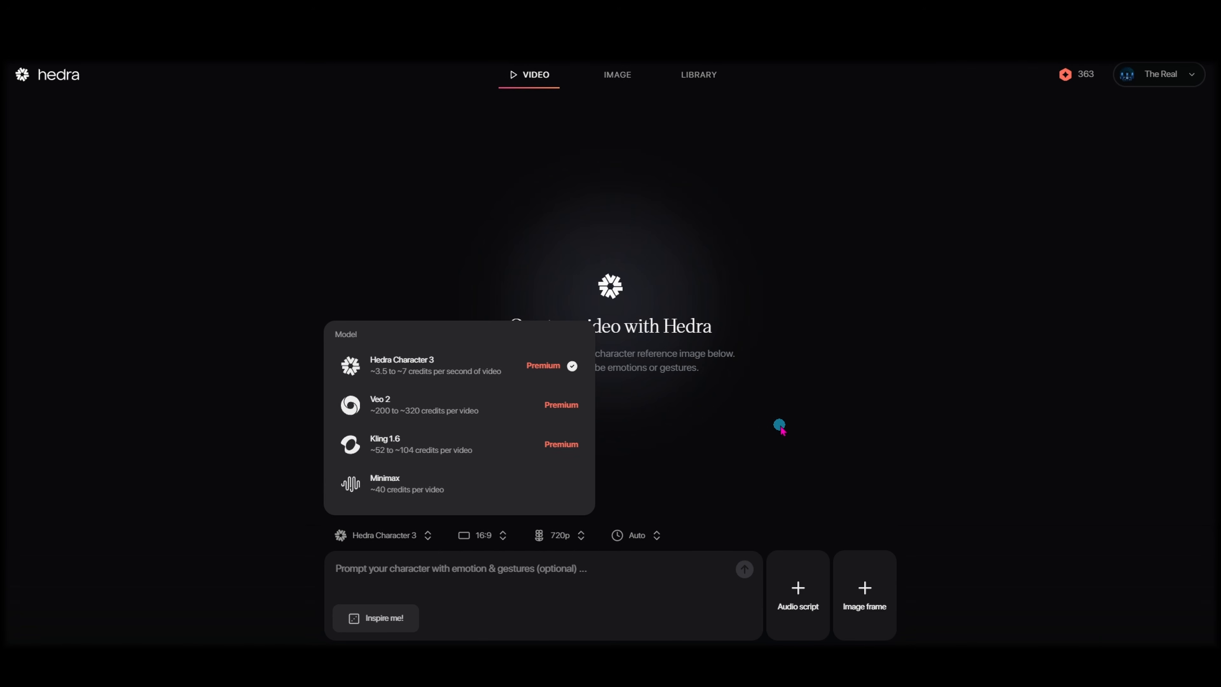
click(780, 427)
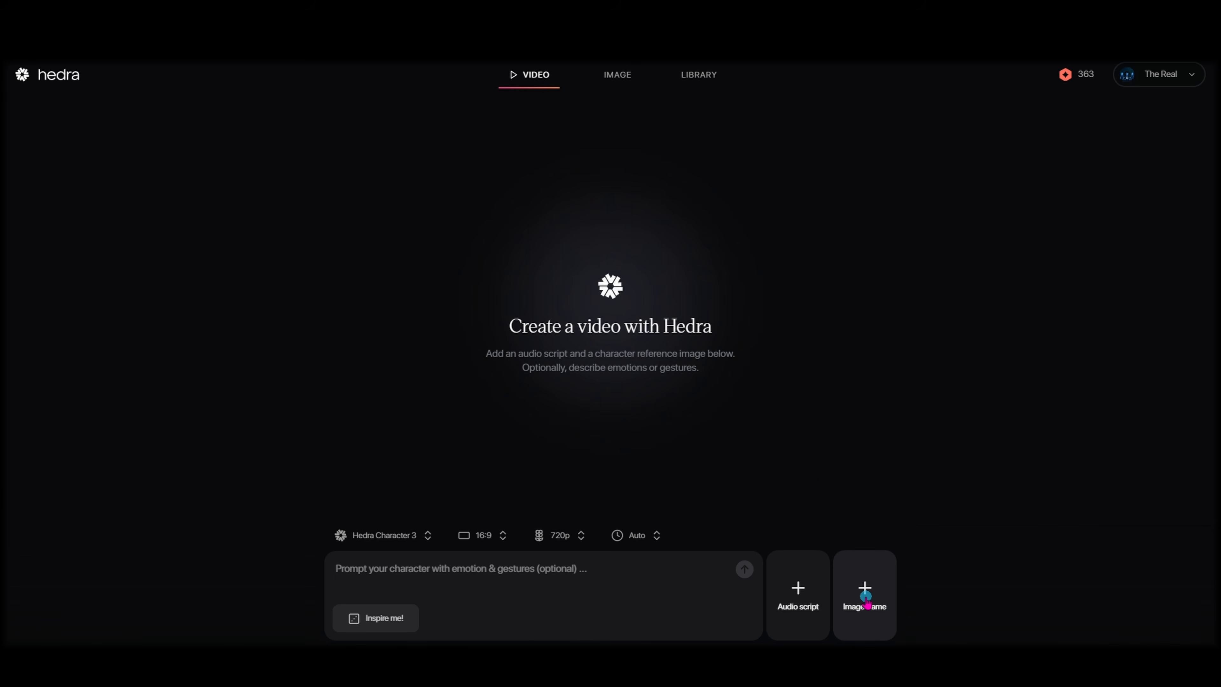
- Start creating an image frame for the video and choose Flux 1.1 Ultra as the image model
click(866, 592)
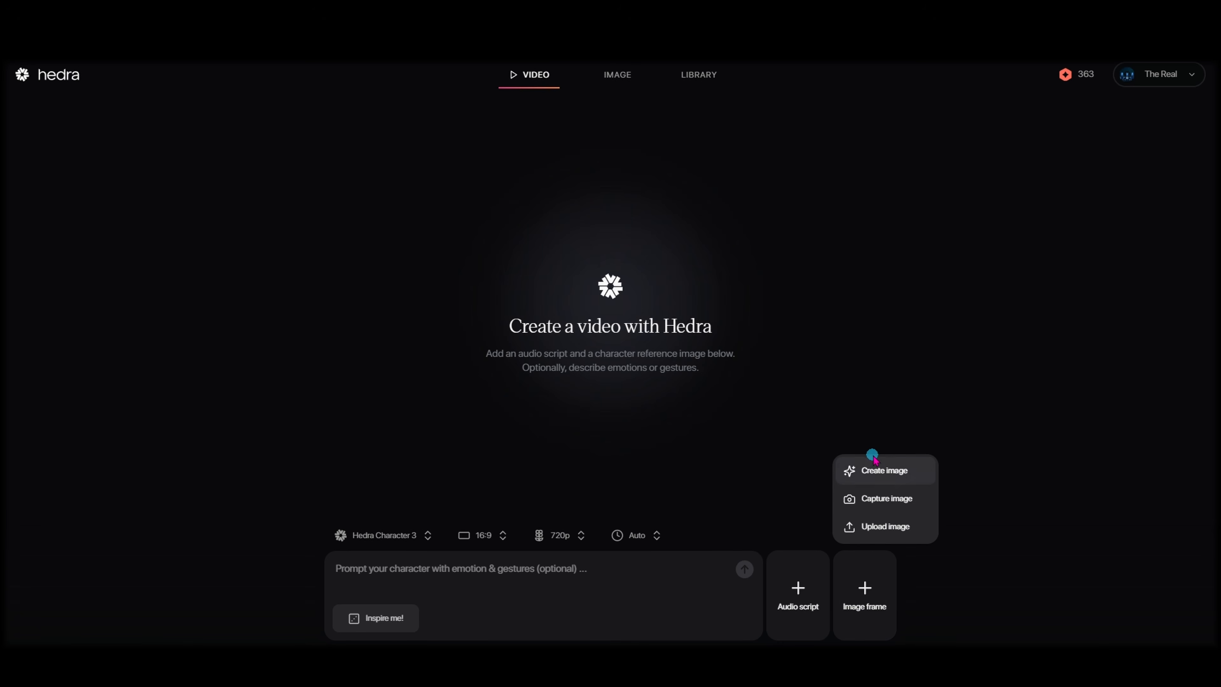
click(883, 472)
click(445, 519)
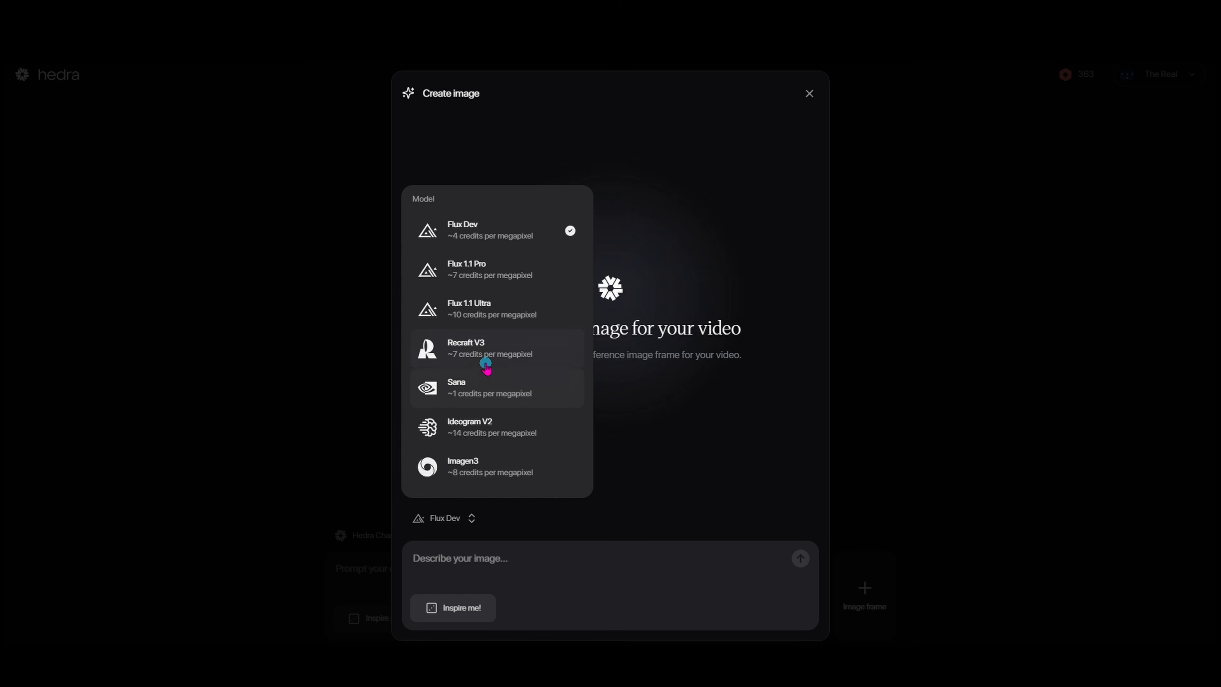
click(480, 317)
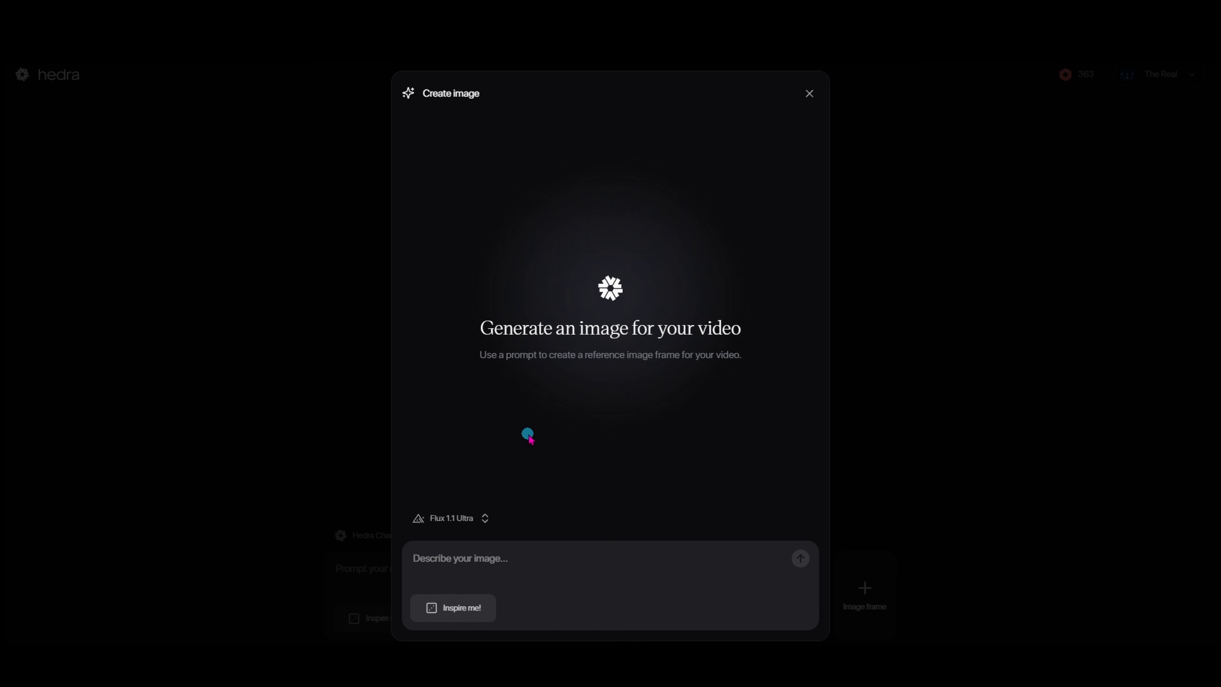
- Generate an image from the copied prompt describing a regal woman seated on an ornate golden throne, and add it to the video
right_click(457, 563)
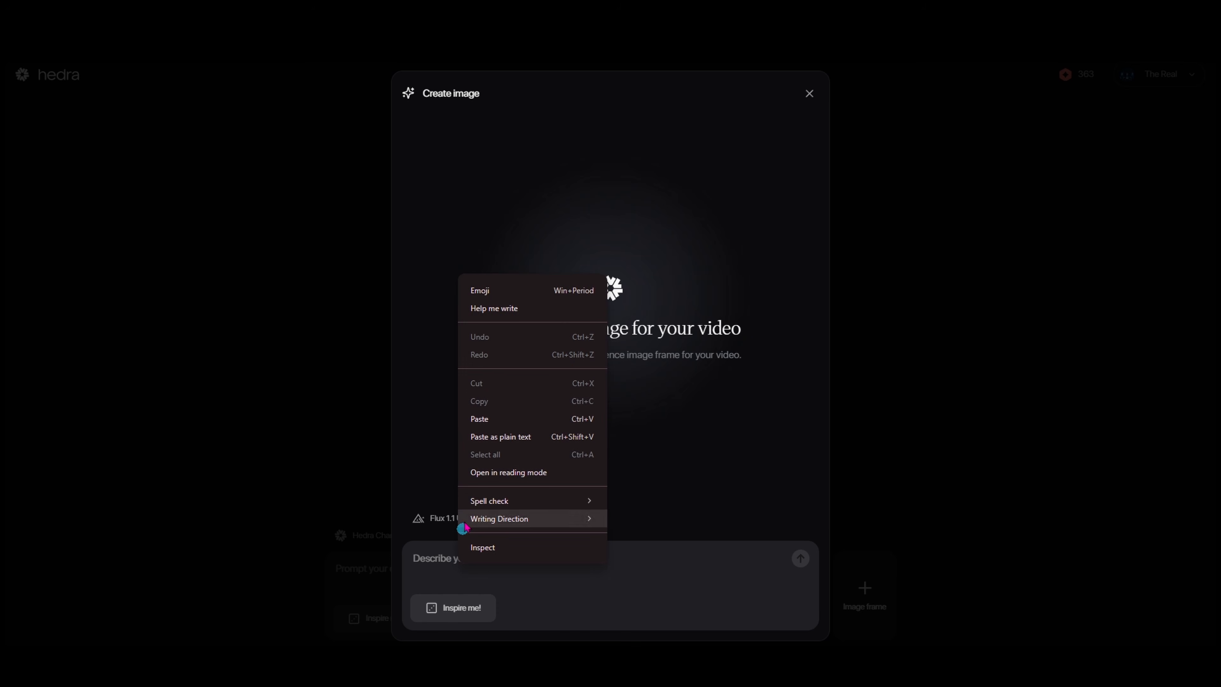
click(481, 422)
scroll(619, 558, up, 5)
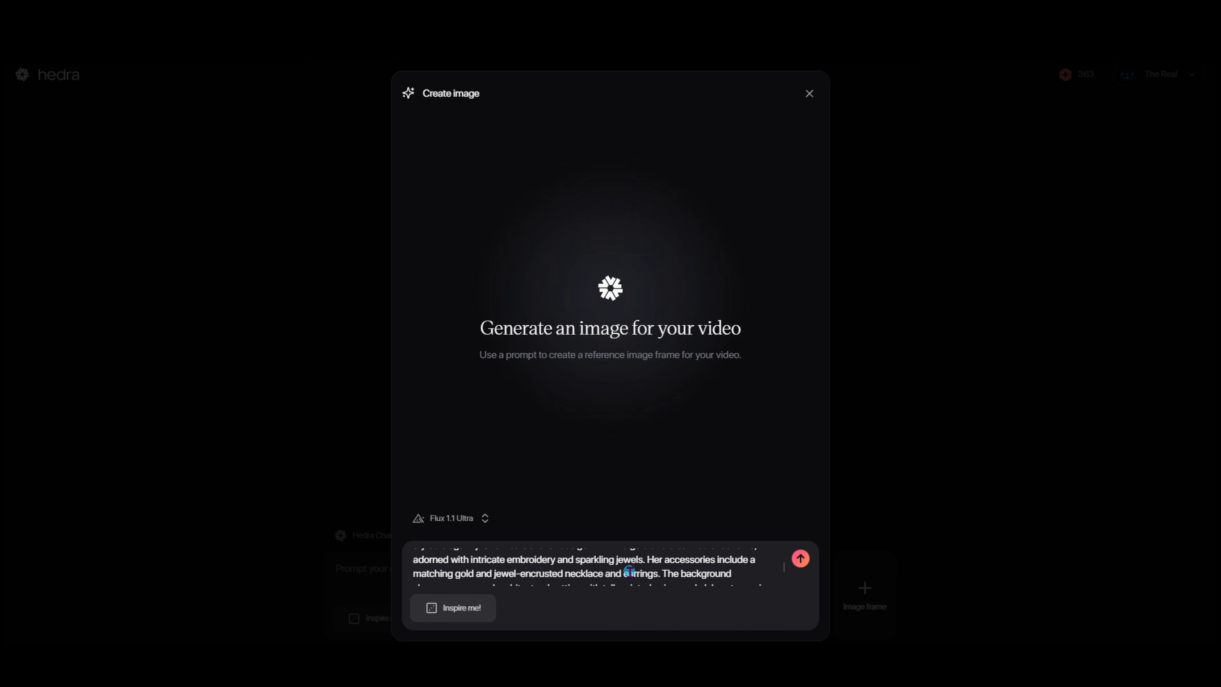
scroll(606, 577, down, 1)
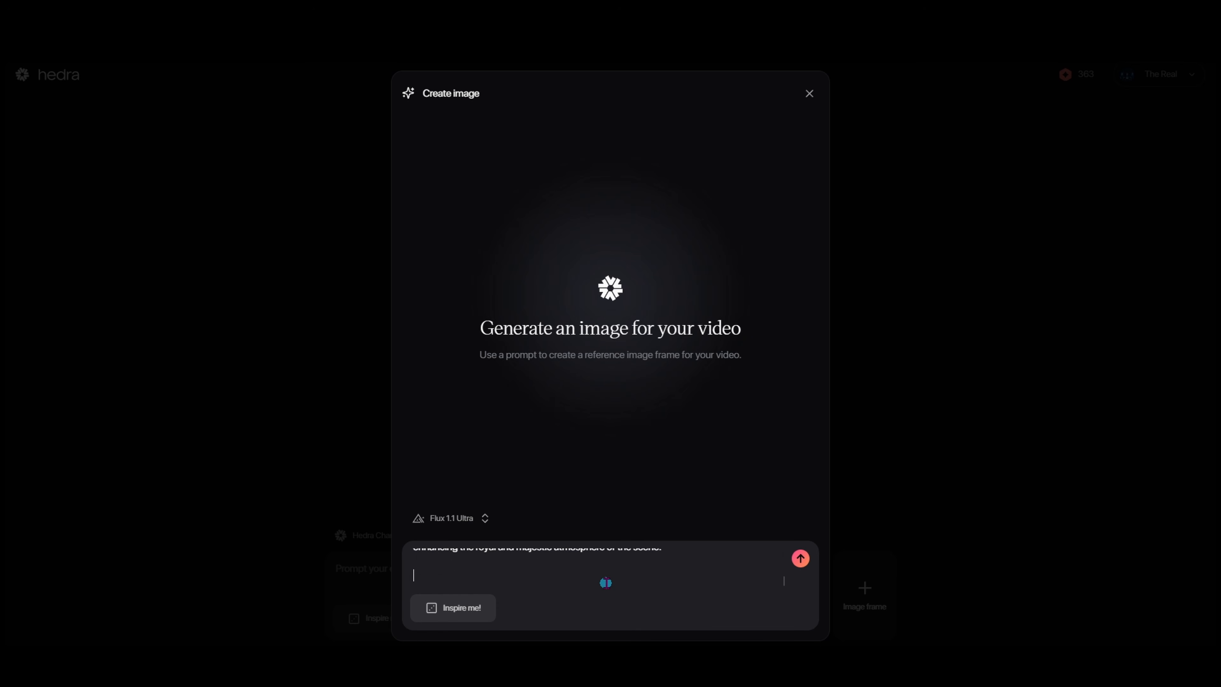
scroll(604, 576, up, 1)
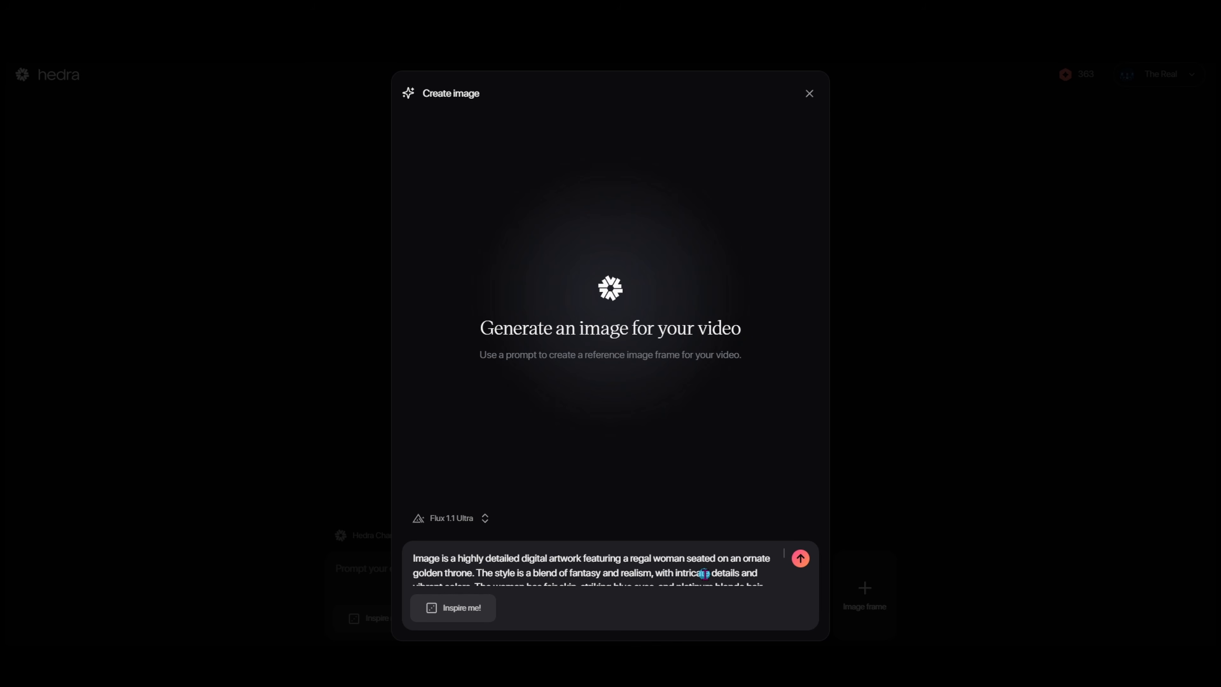
click(801, 560)
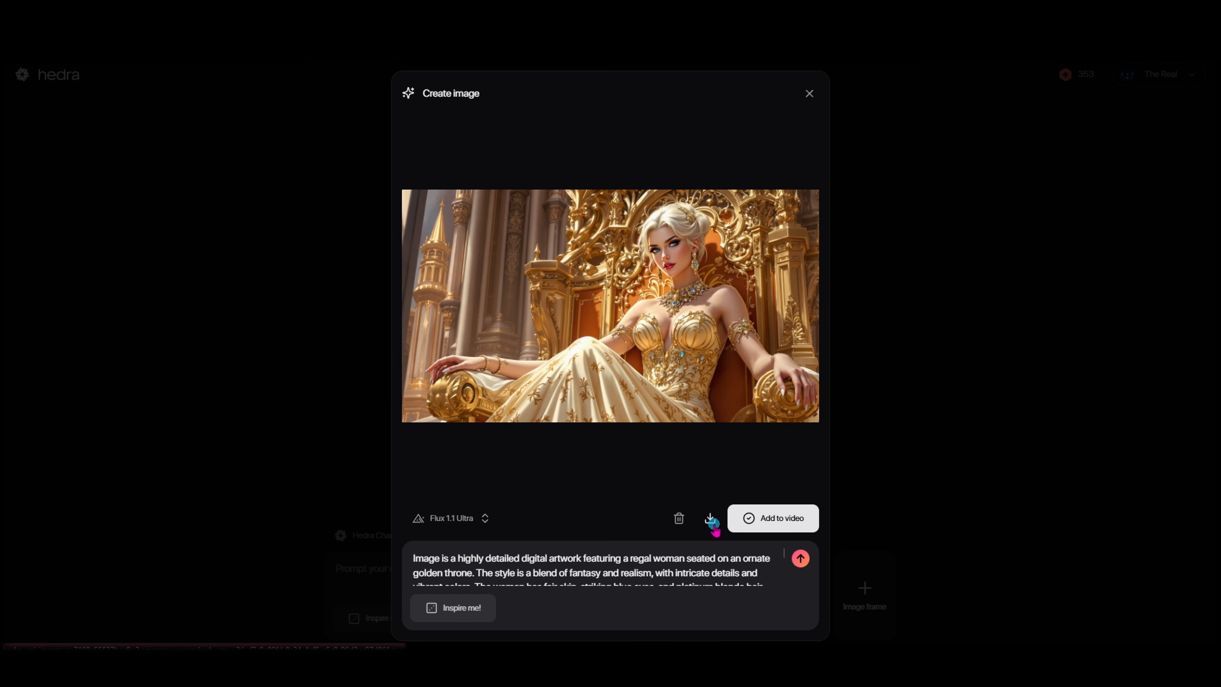
click(779, 522)
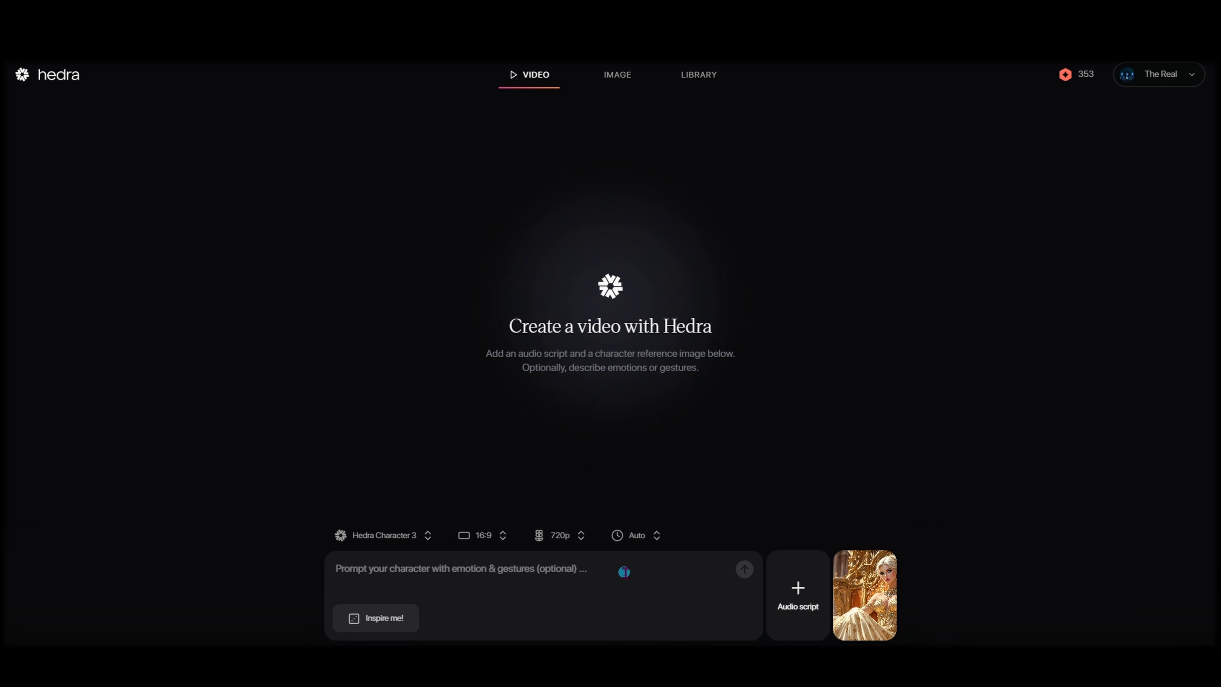
- Upload the audio file Digital Queen (Remastered).wav as the audio script, preview it, and add it to the video
click(799, 593)
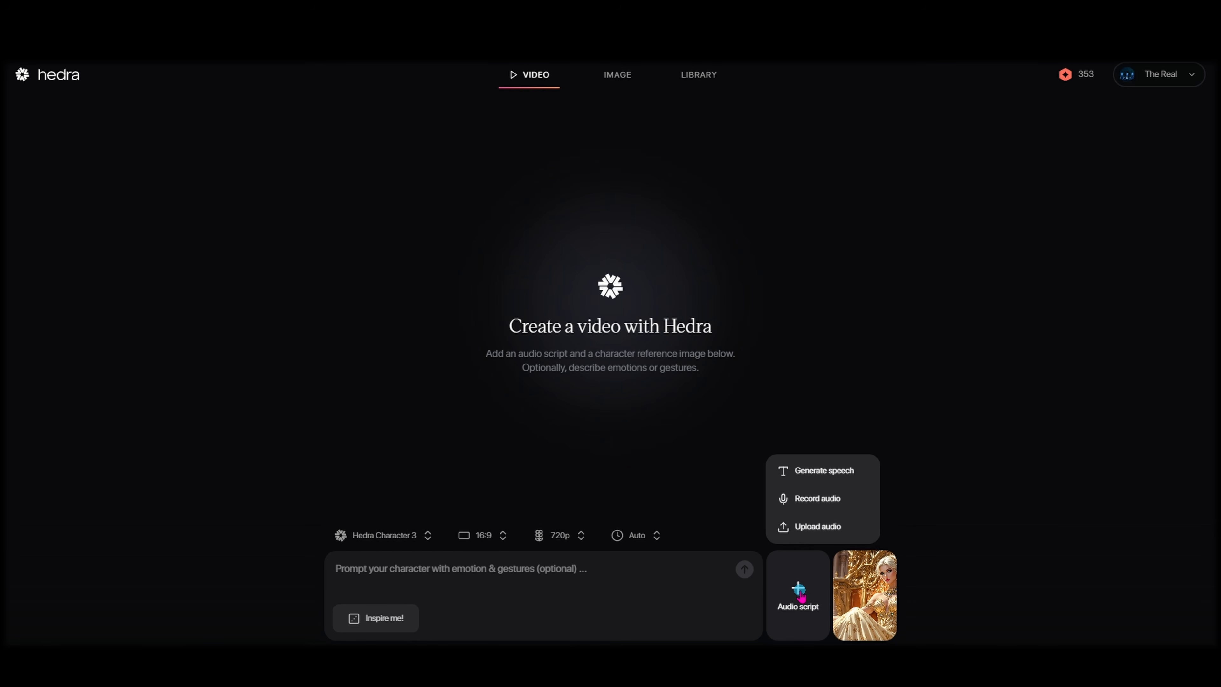
click(798, 472)
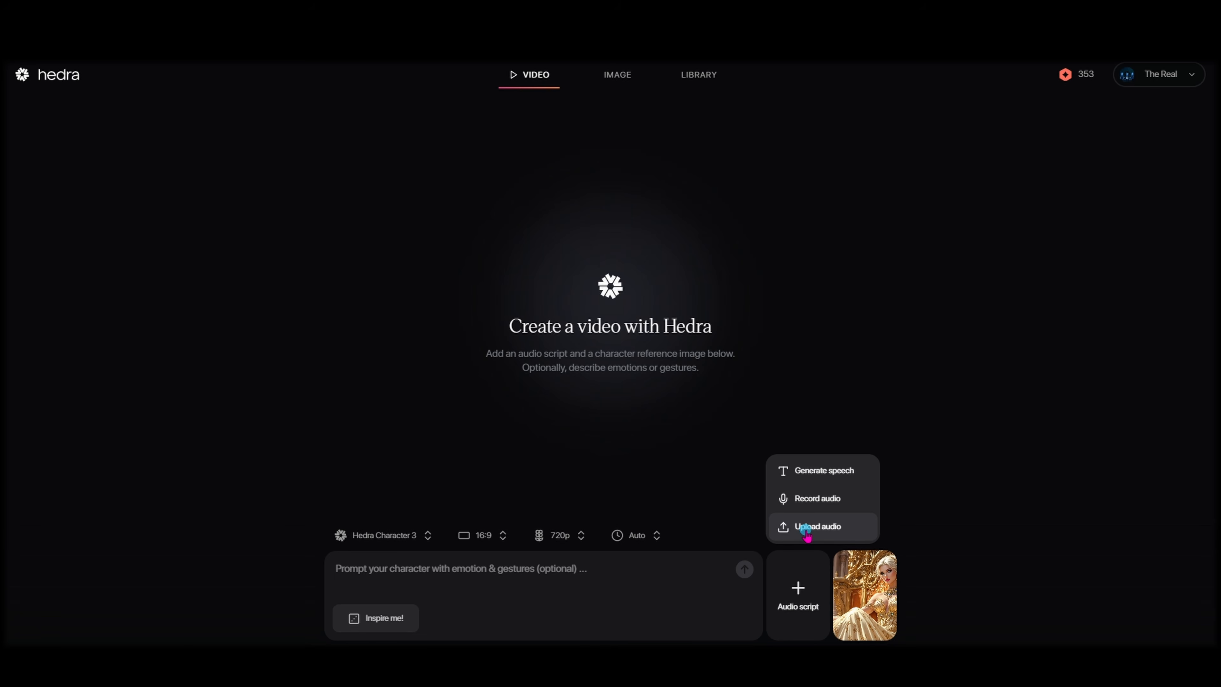
click(806, 527)
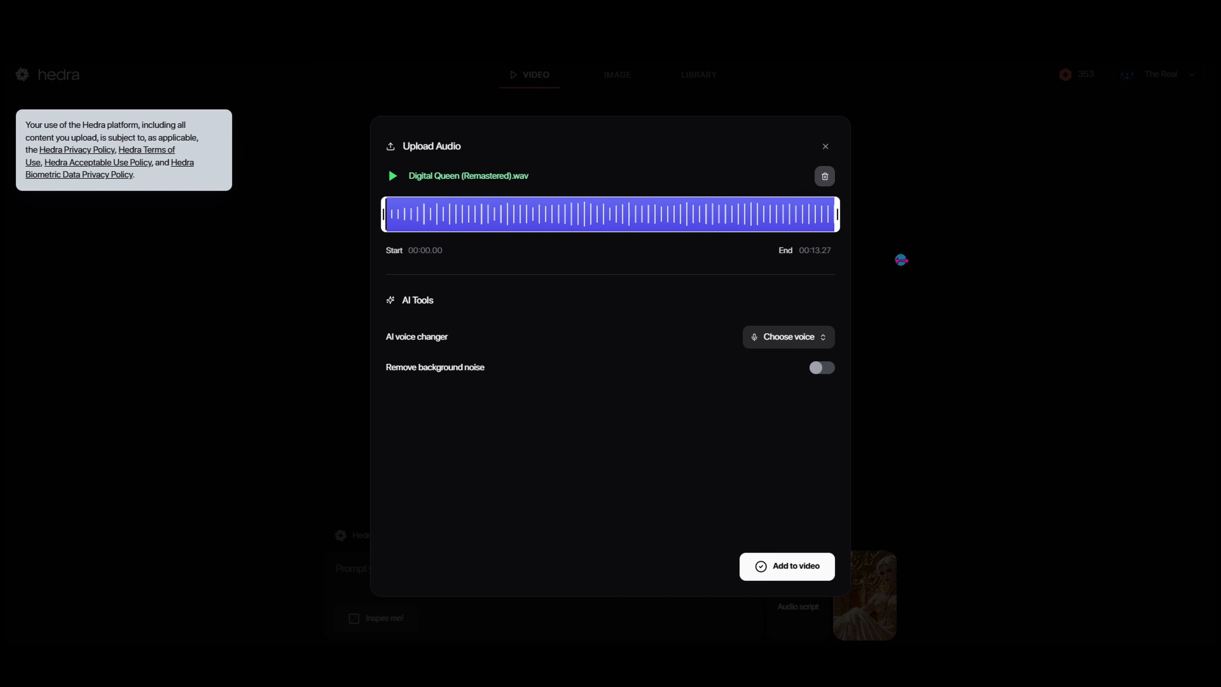
click(392, 176)
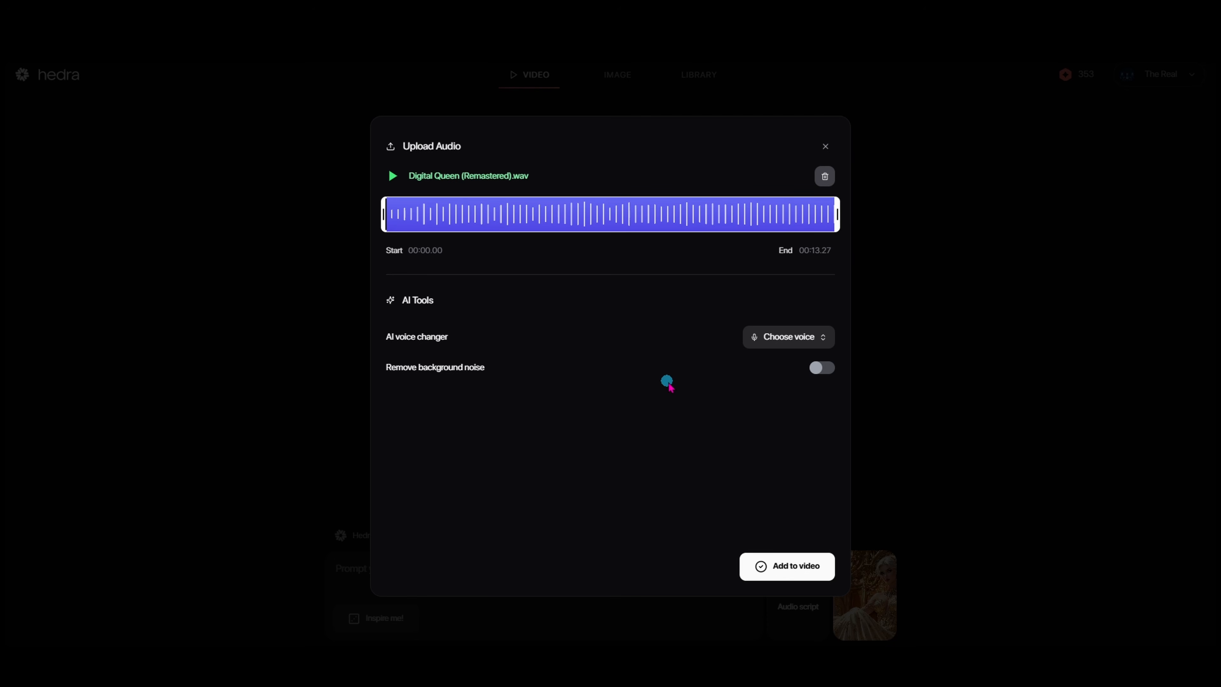
click(807, 569)
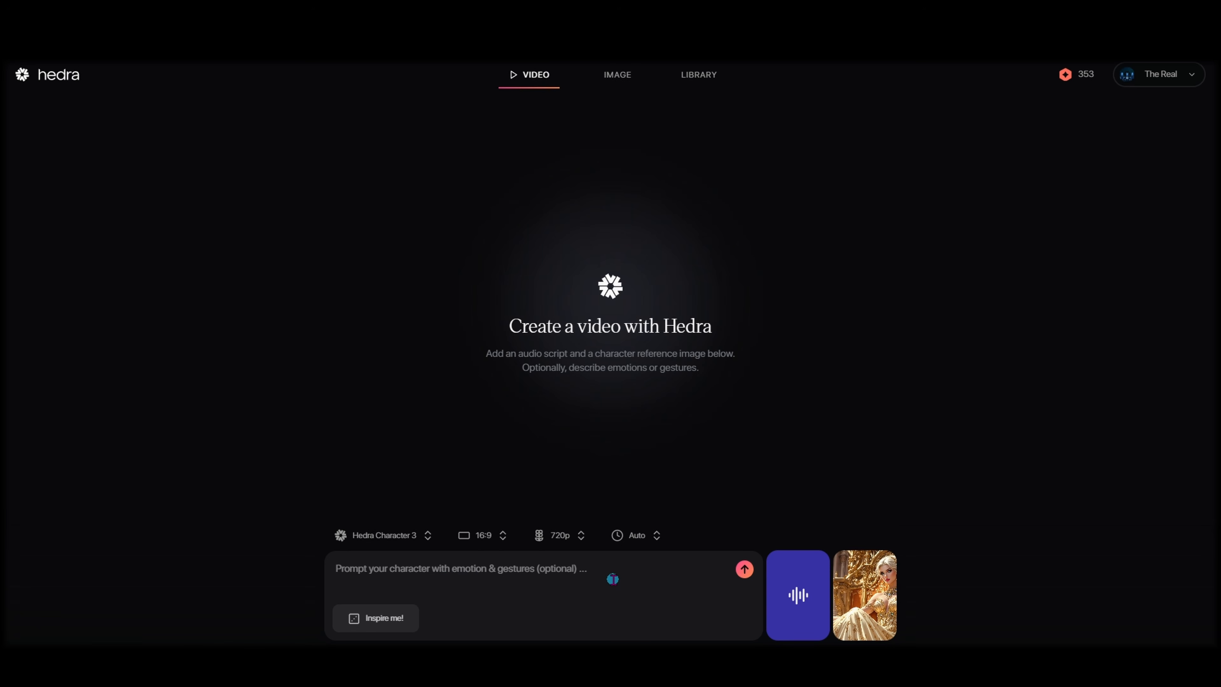
- Keep the aspect ratio at 16:9, resolution at 720p and duration on Auto, and generate the character video
mouse_move(847, 597)
click(482, 535)
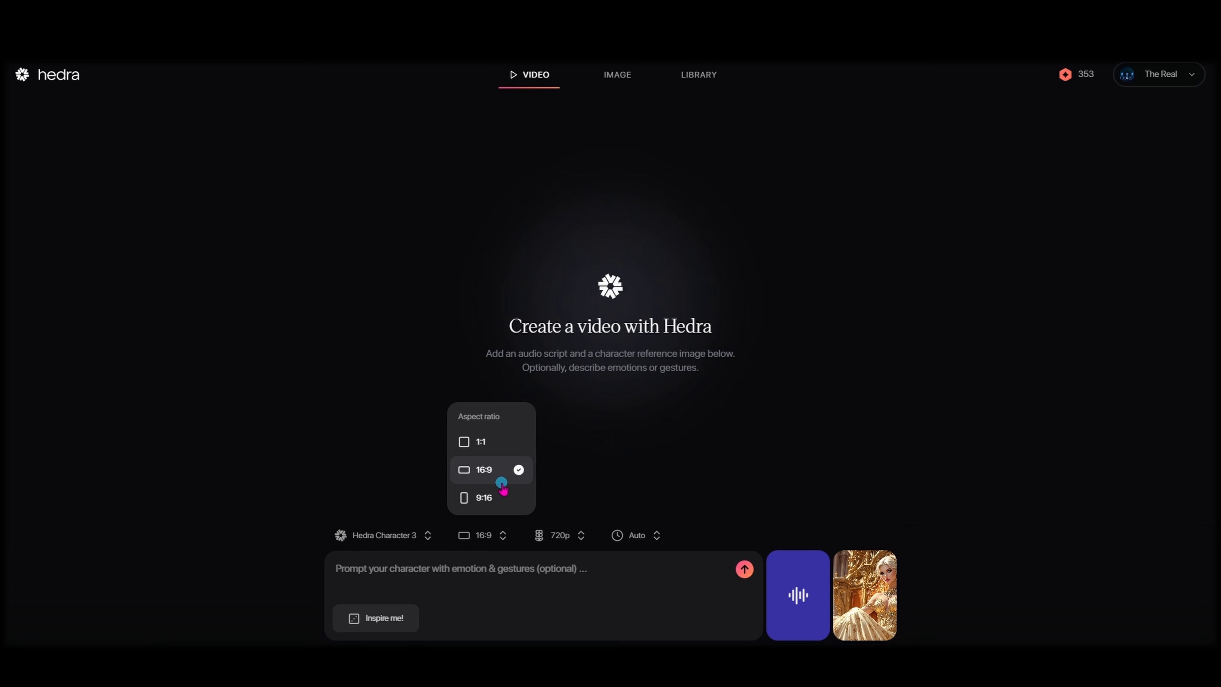
click(576, 470)
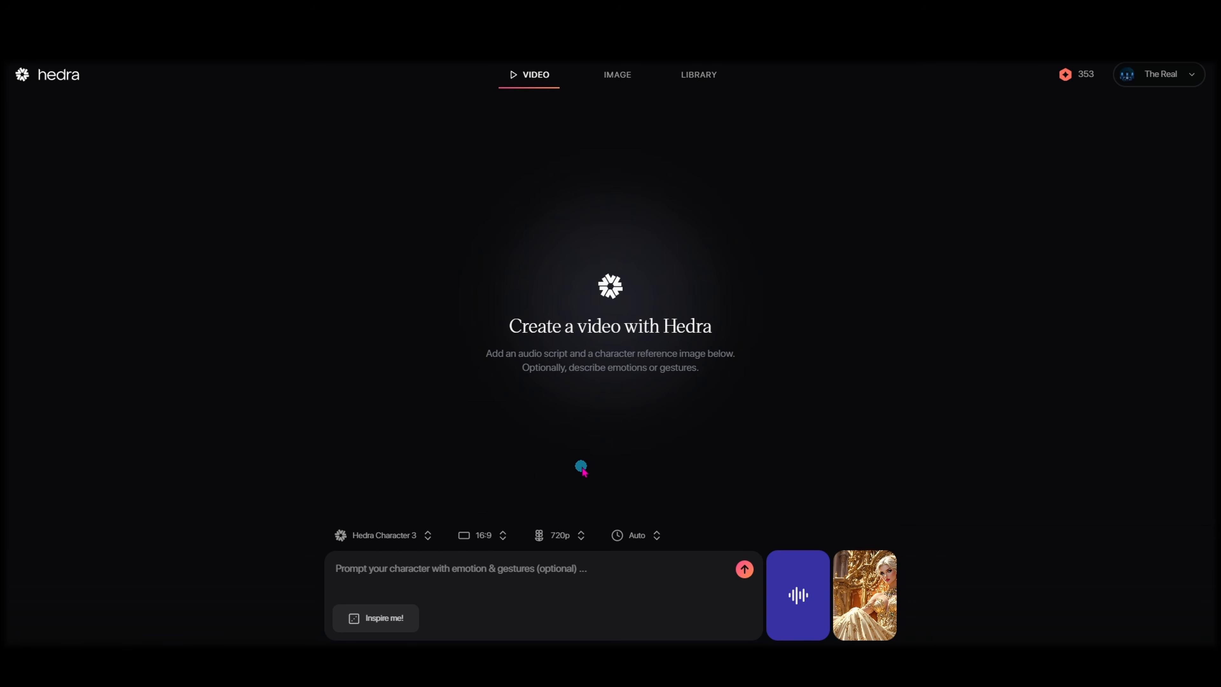
click(565, 535)
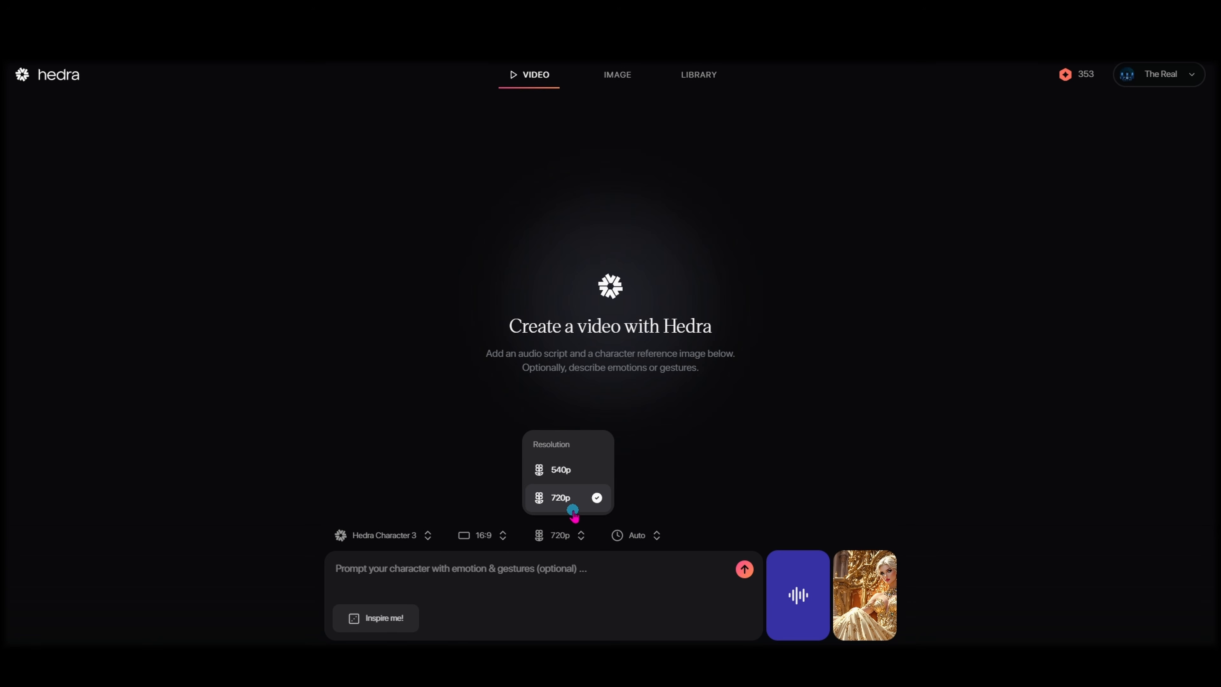
click(635, 539)
click(636, 537)
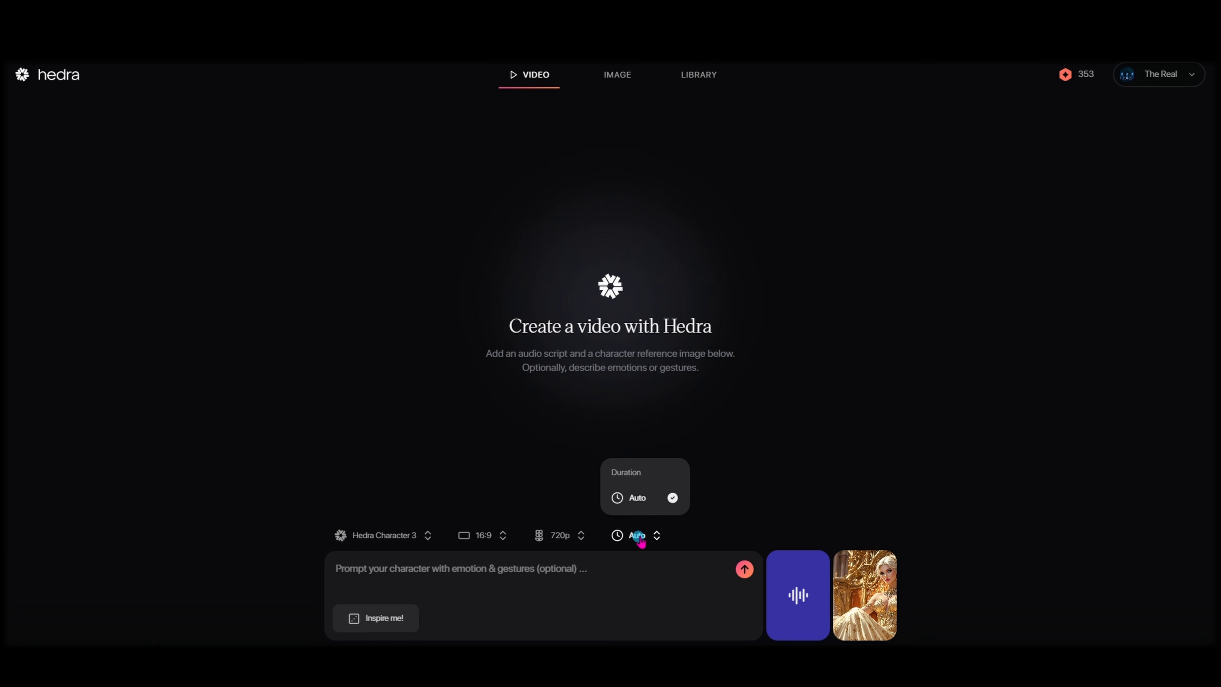
click(644, 503)
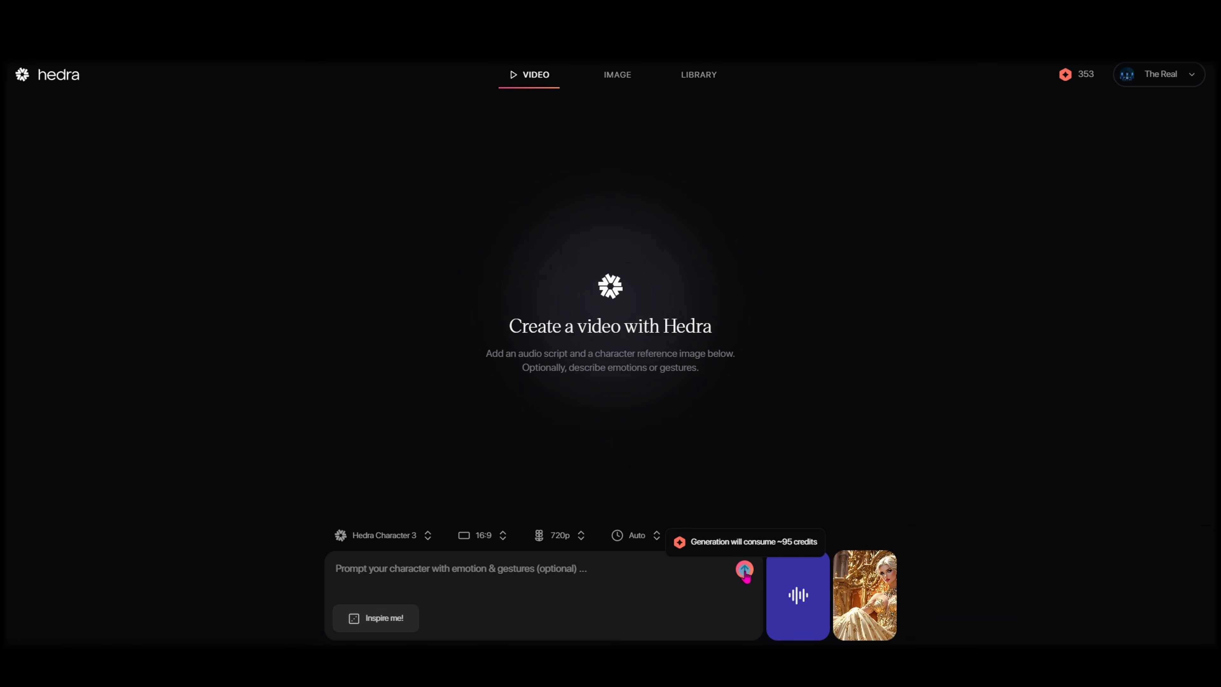
click(745, 570)
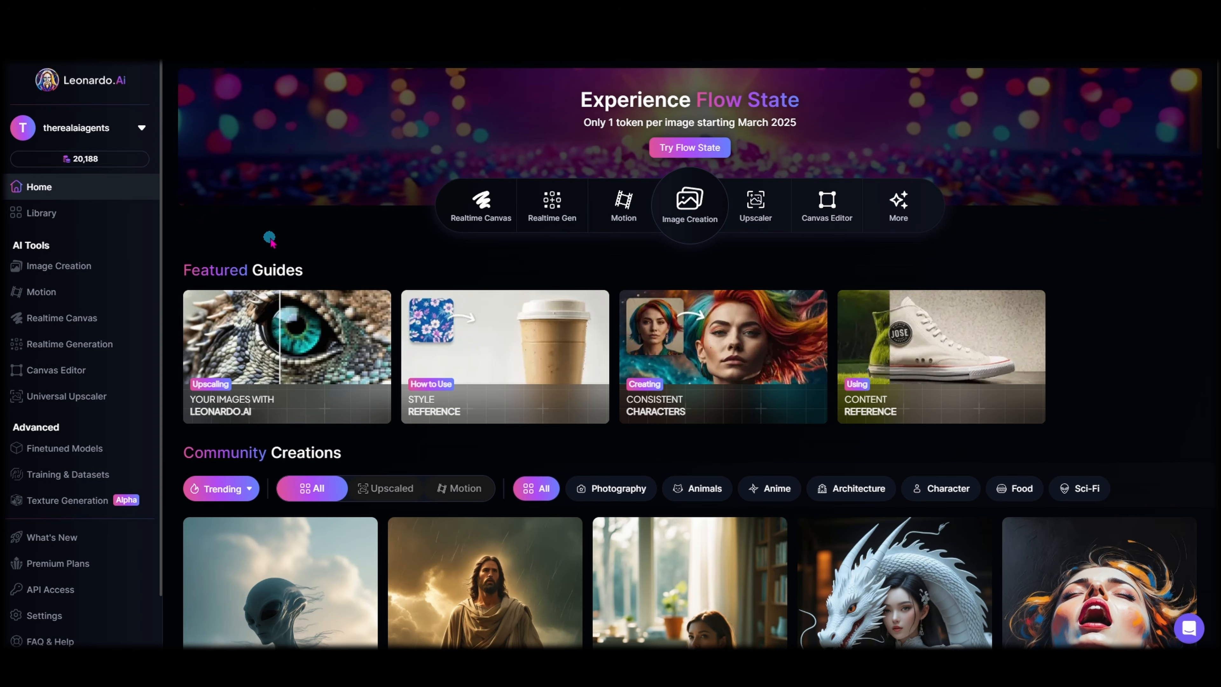
- Download a regal woman on a golden throne from the Leonardo.Ai library and upload it as the image frame for a new Hedra video
click(91, 217)
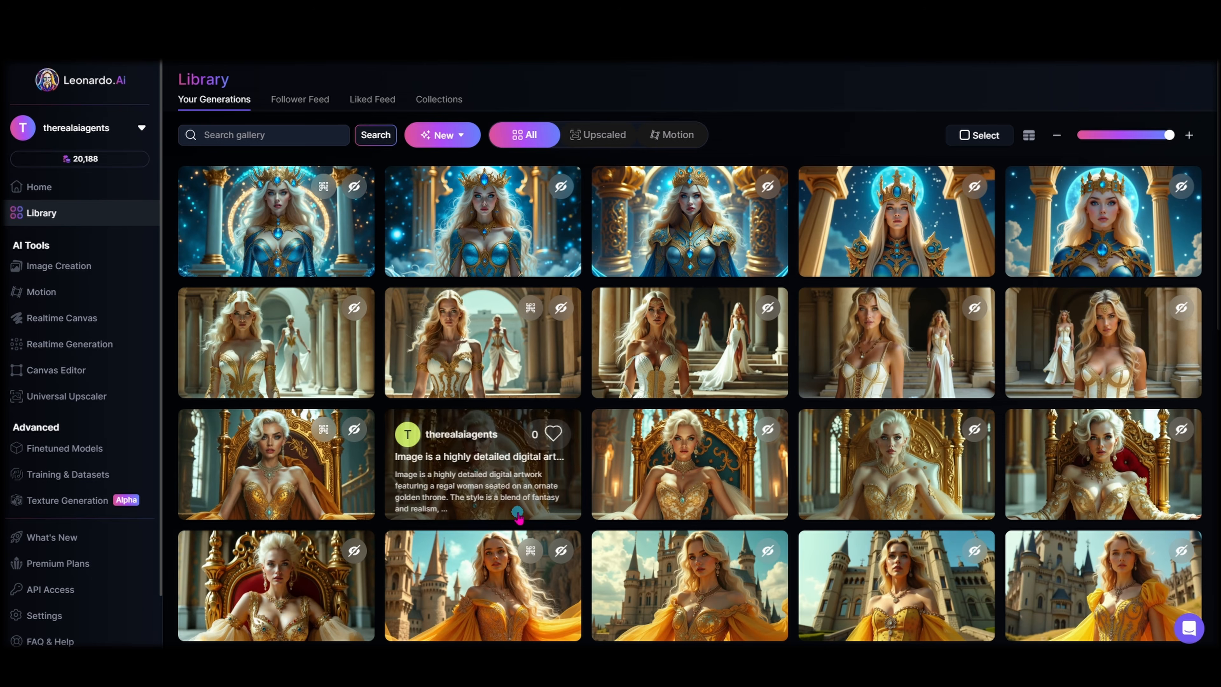
click(897, 478)
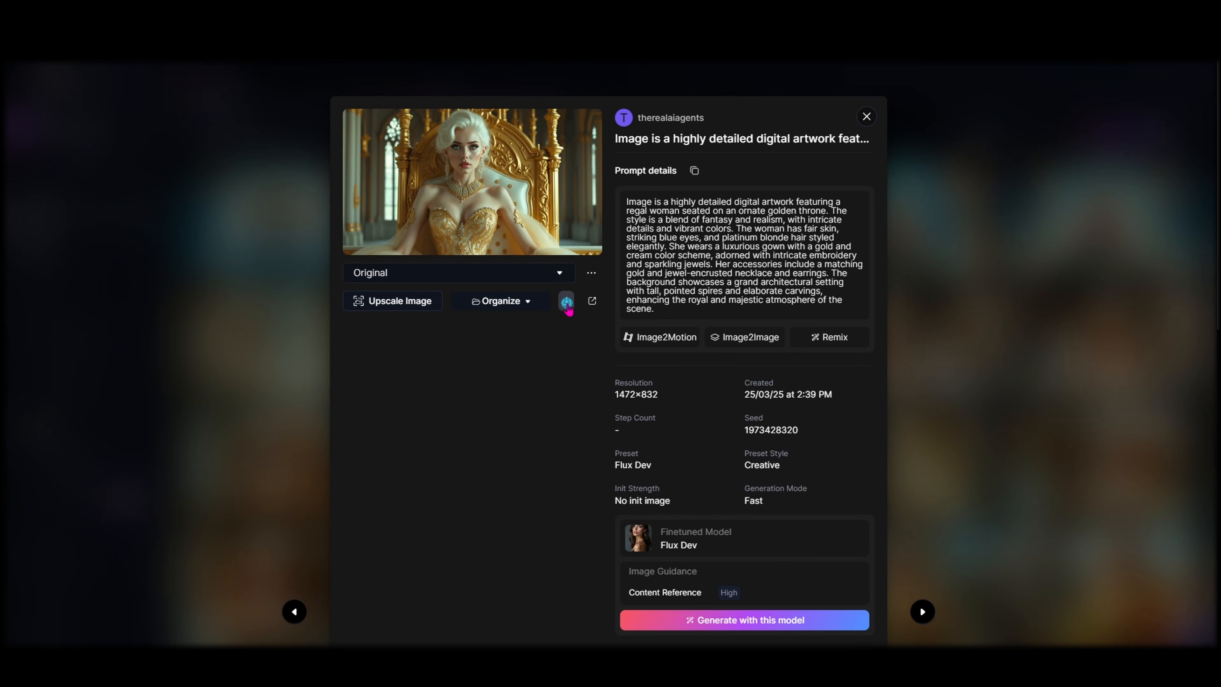
click(567, 303)
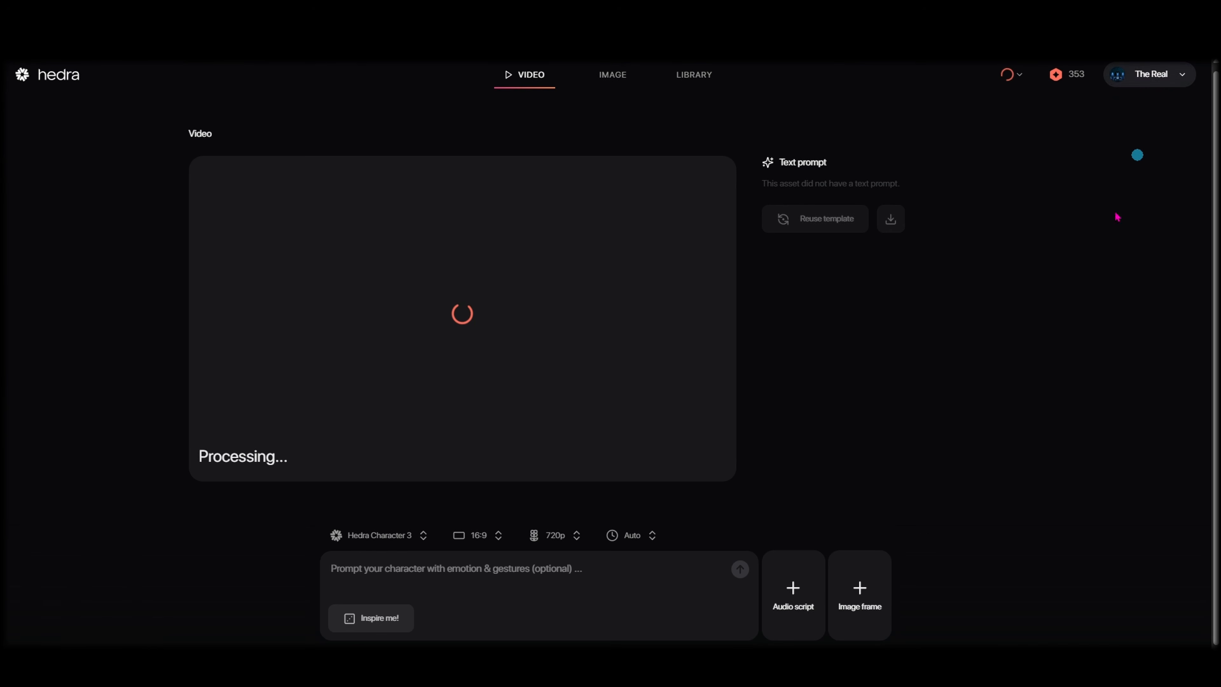
click(862, 601)
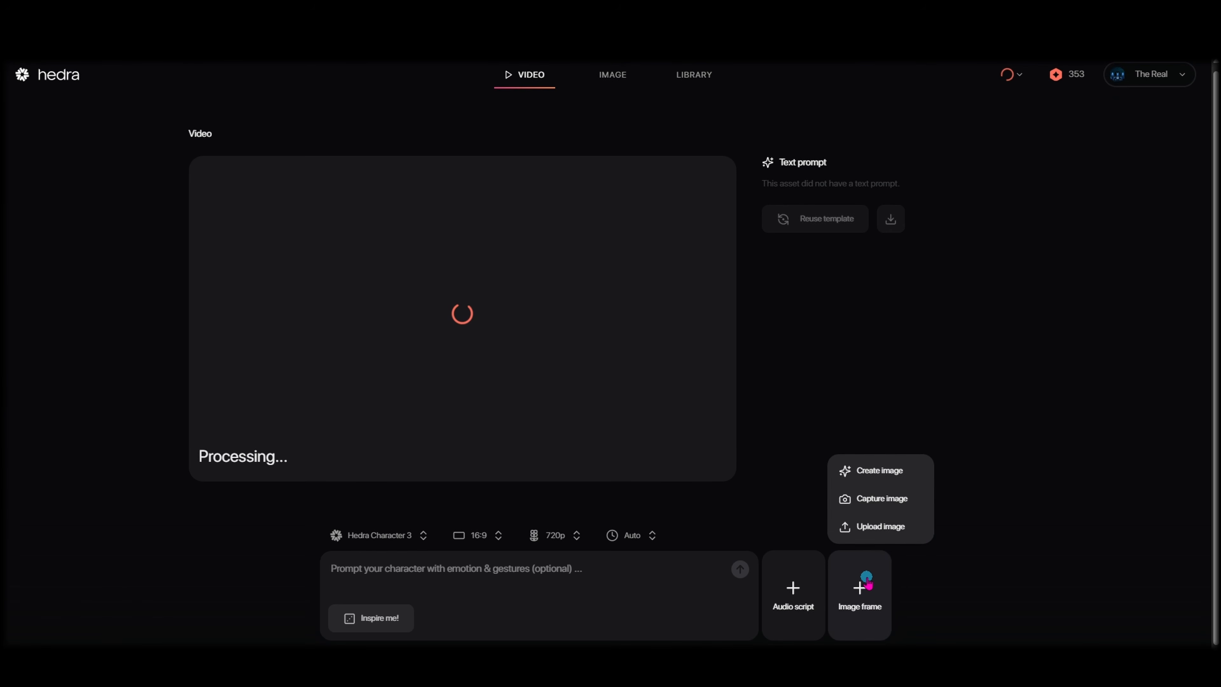
click(868, 529)
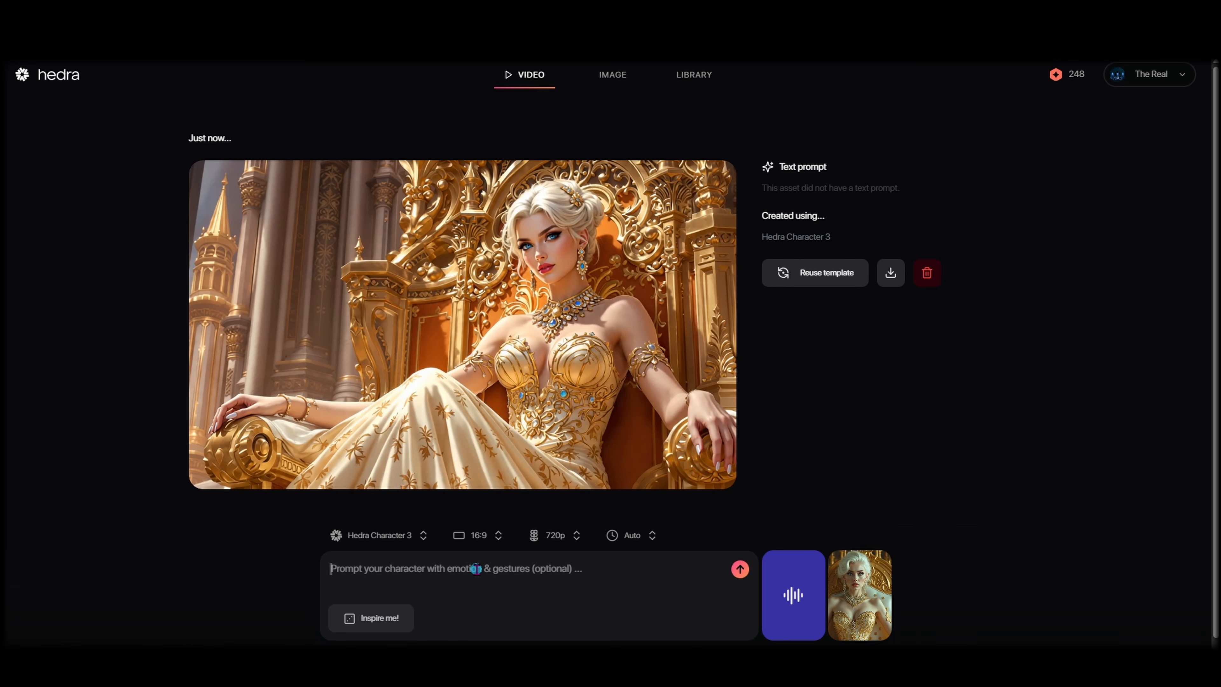
- Paste the copied motion prompt about gracefully rising from the throne, singing and waving, and generate the second video
right_click(476, 569)
click(519, 426)
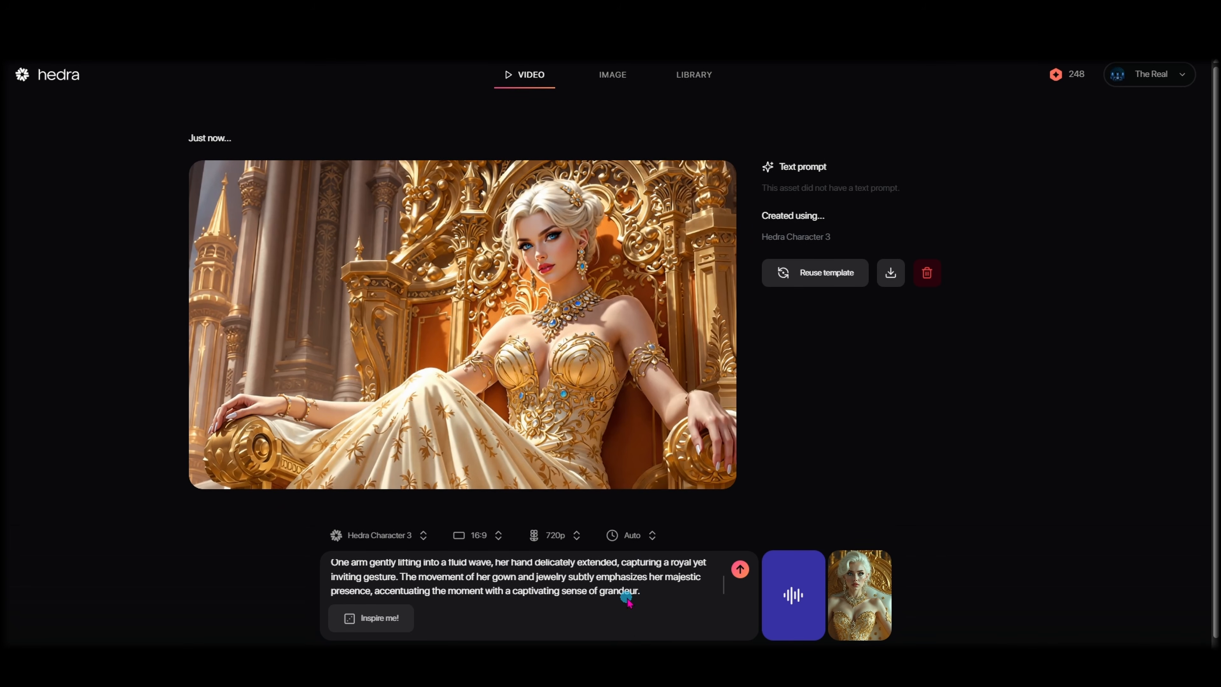
scroll(627, 602, up, 3)
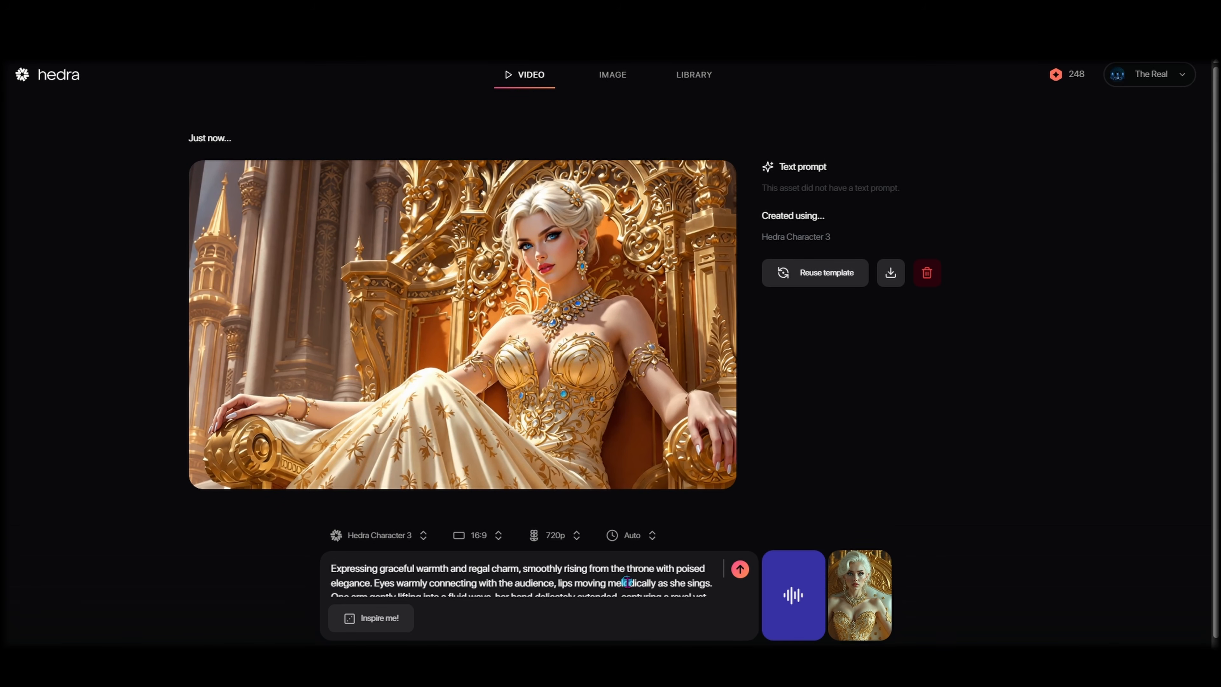
scroll(627, 582, down, 3)
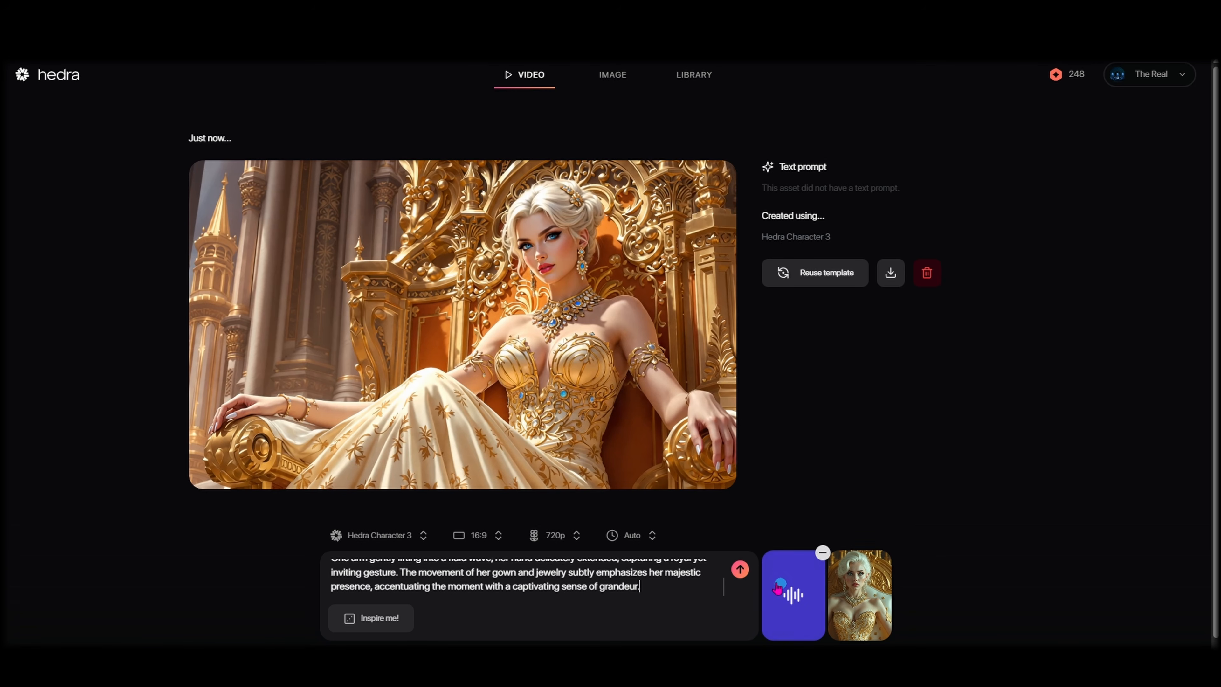
click(739, 572)
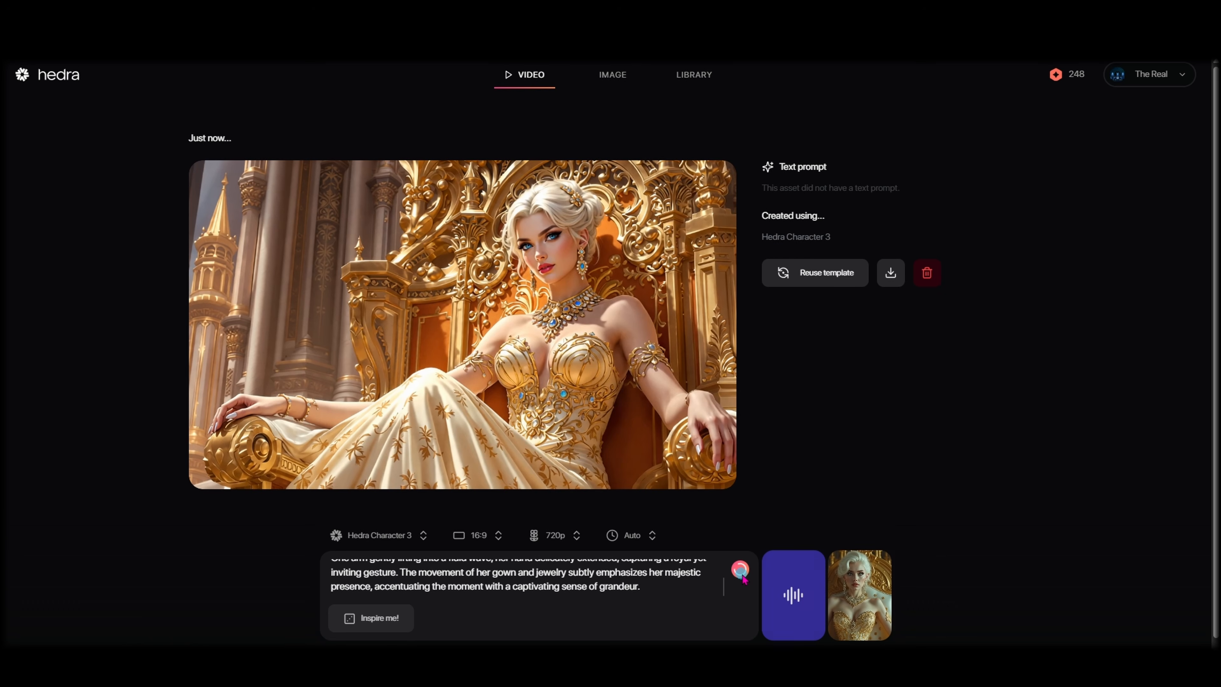
- Play the first generated video of the queen on her throne
mouse_move(513, 306)
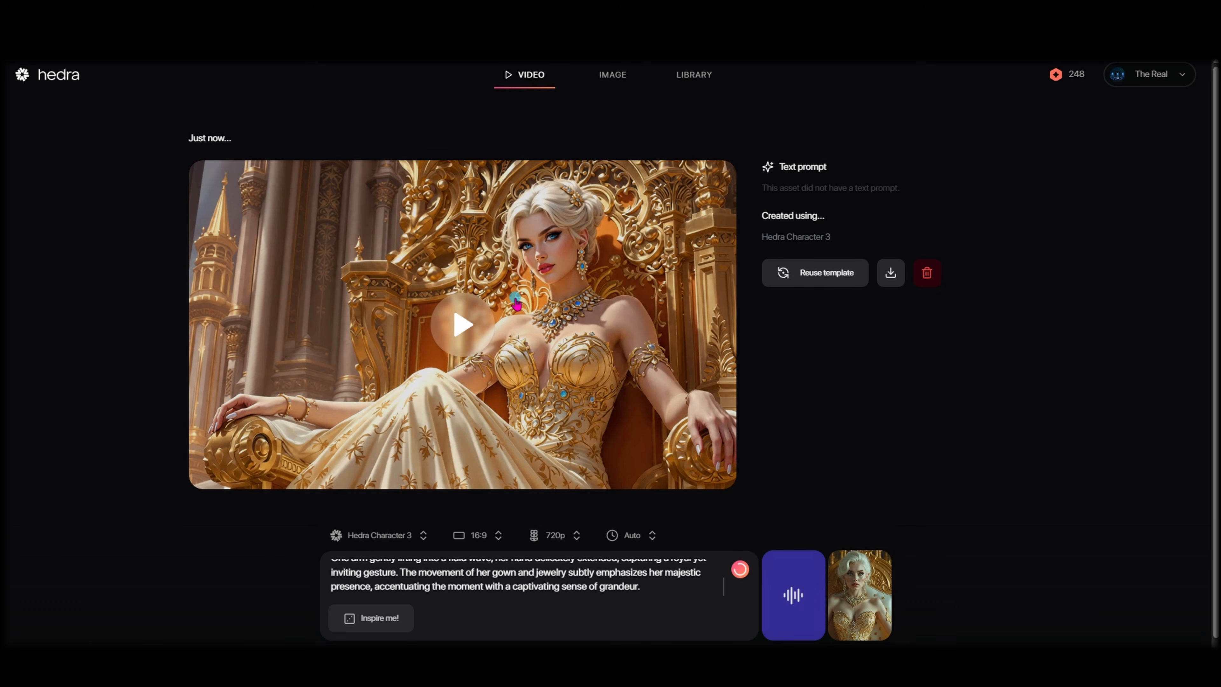
scroll(560, 369, up, 5)
scroll(560, 369, up, 4)
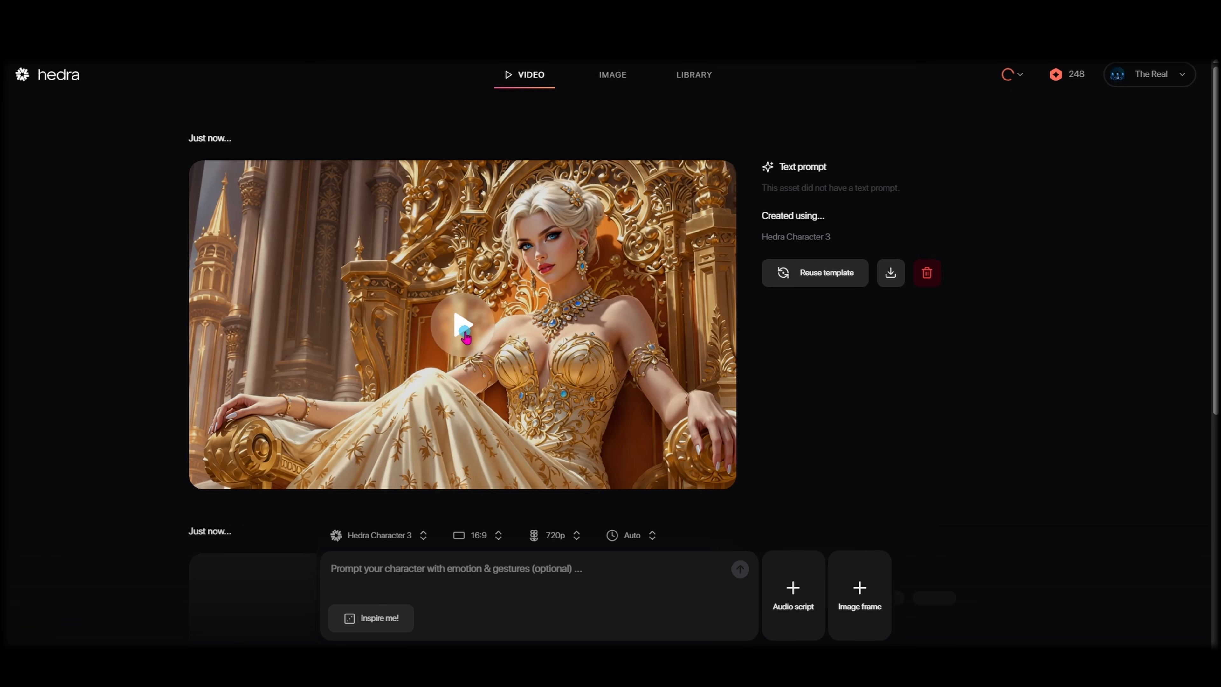
click(464, 332)
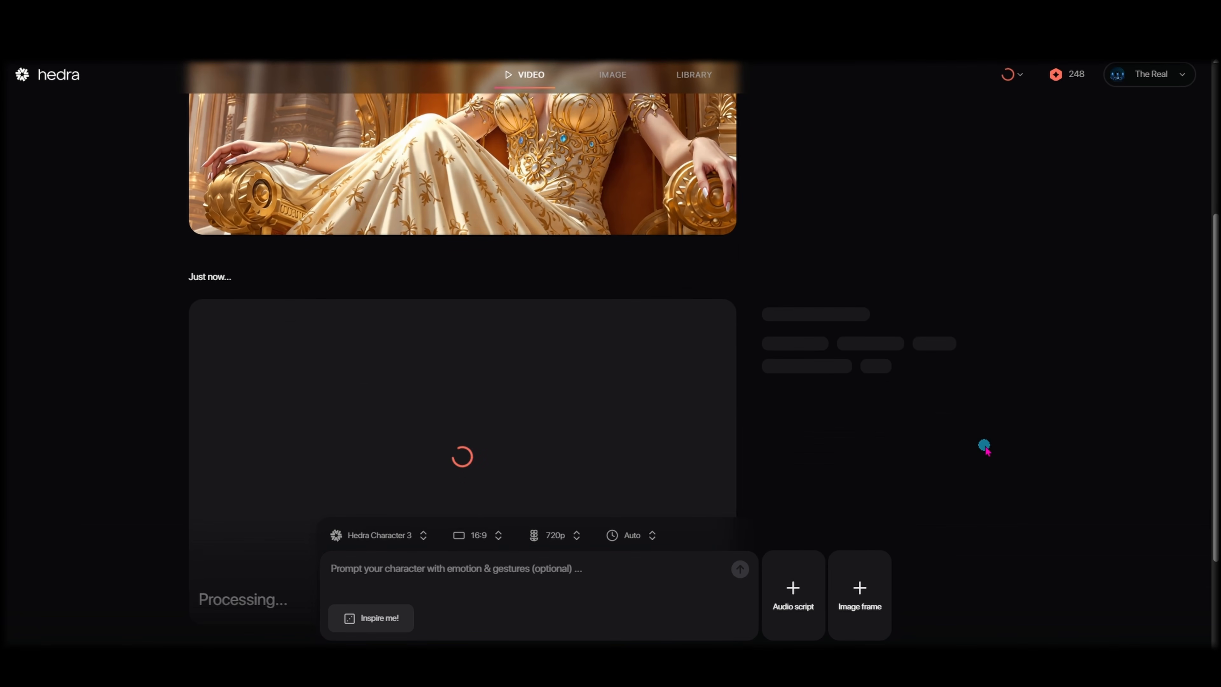
- Review the credit costs of the video models and the prices of the available credit packs
click(376, 535)
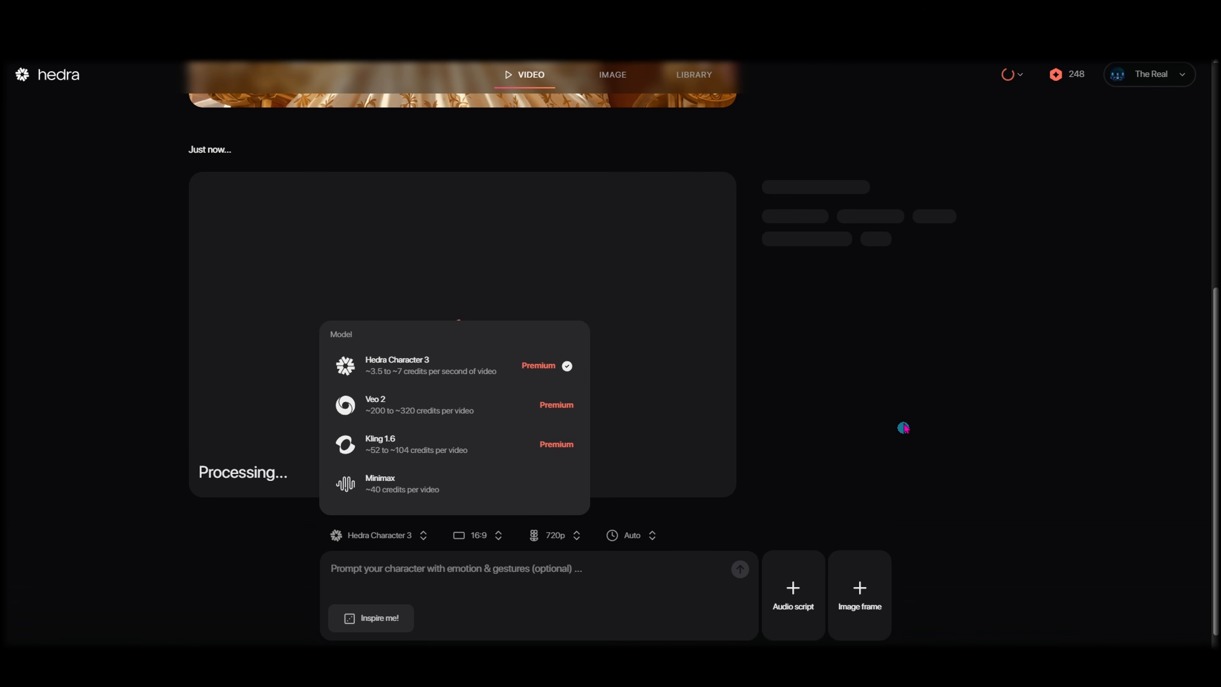
click(1069, 75)
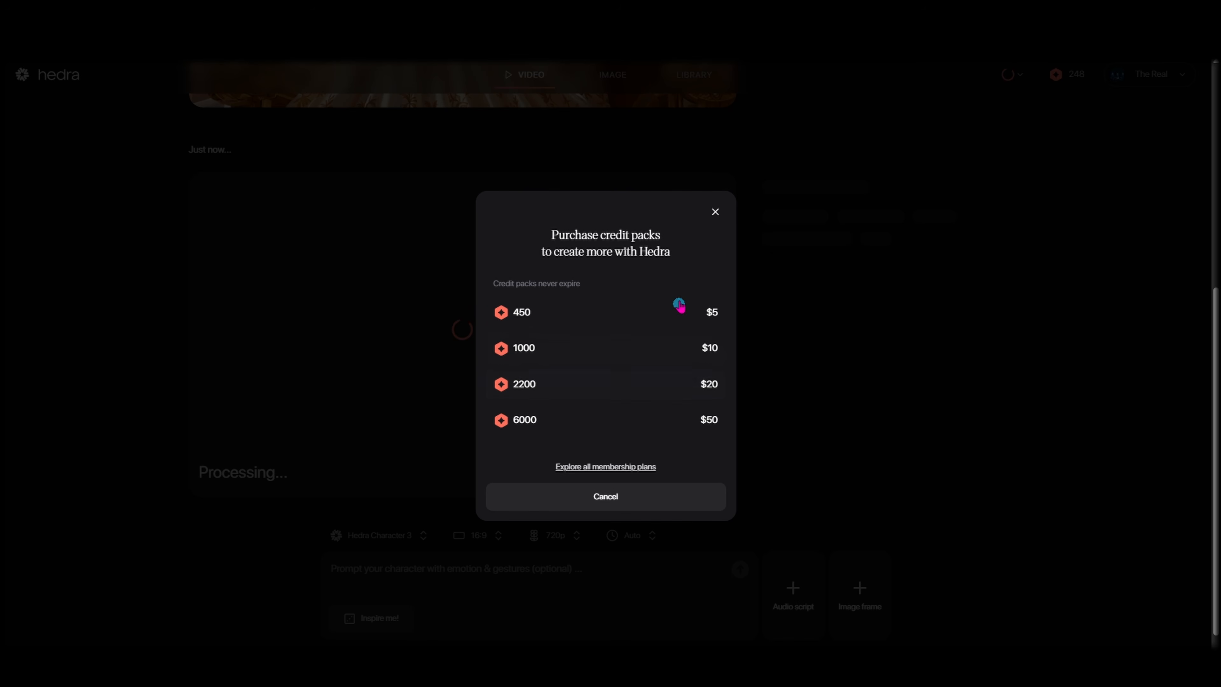
click(716, 212)
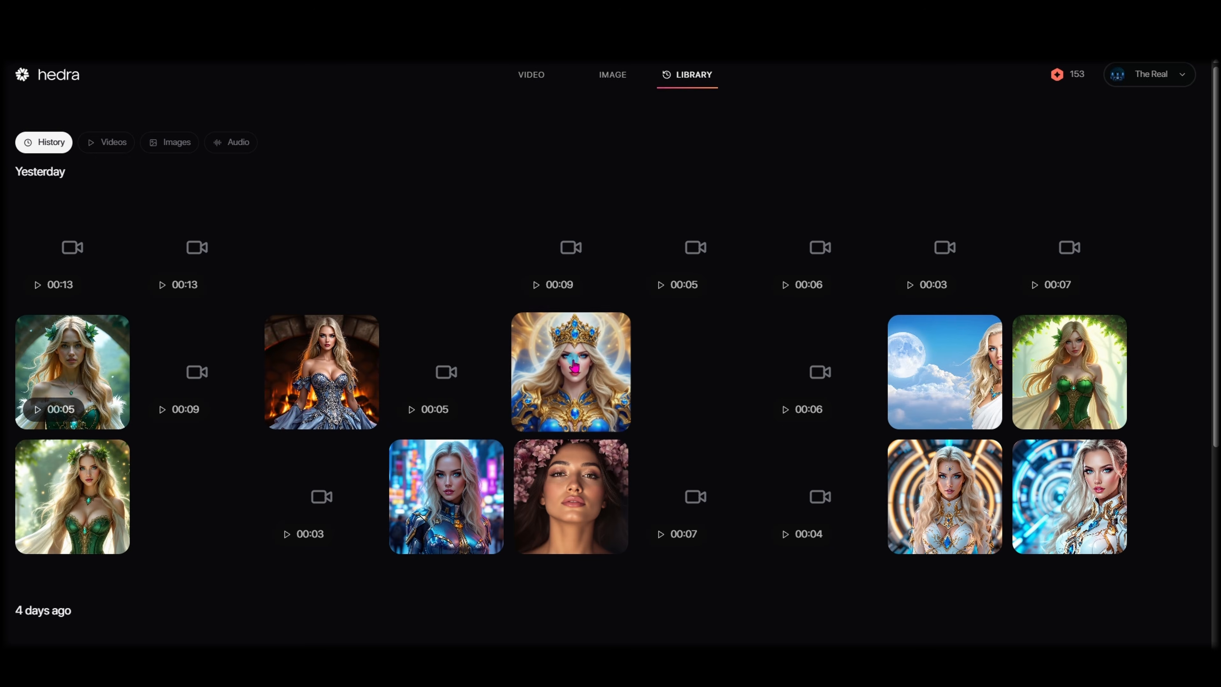
- Play the library video of the woman gleefully waving her hands and close it when finished
click(450, 406)
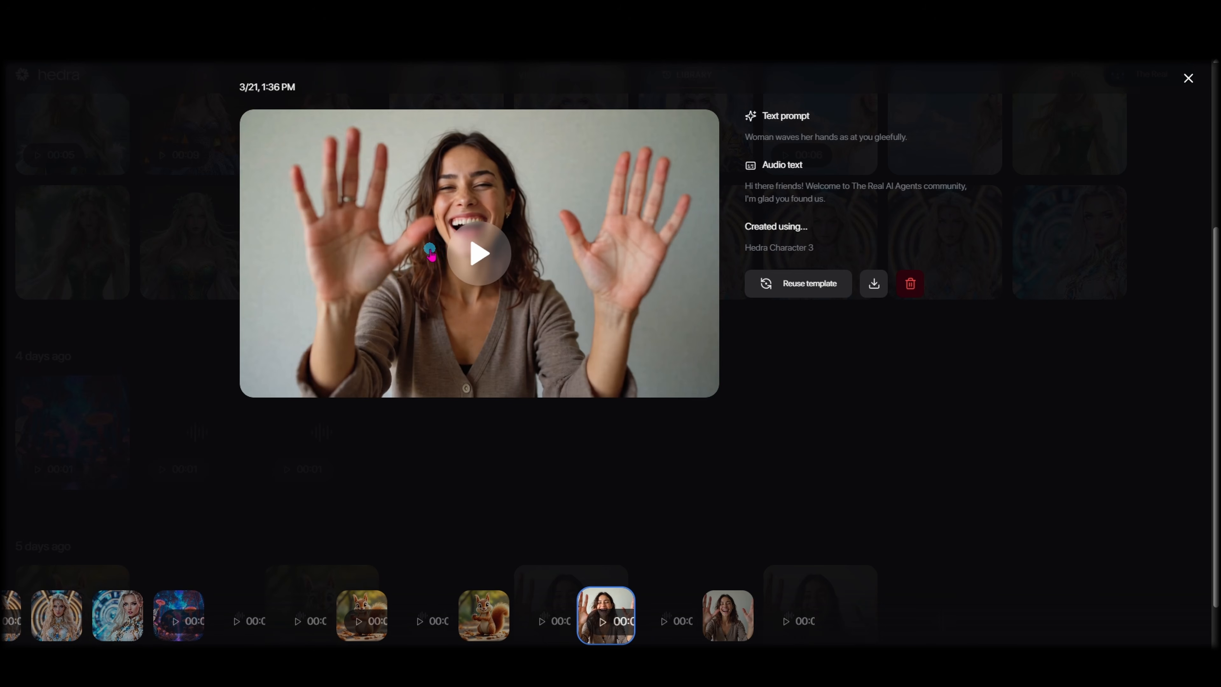
click(484, 270)
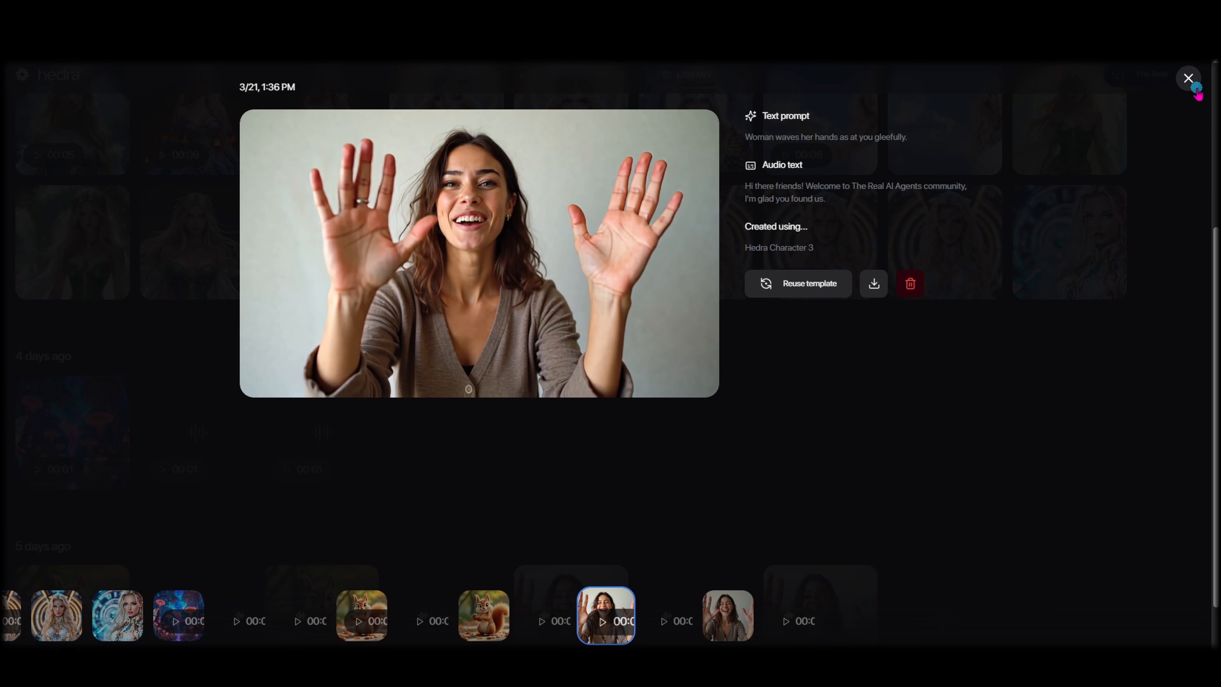
click(1188, 78)
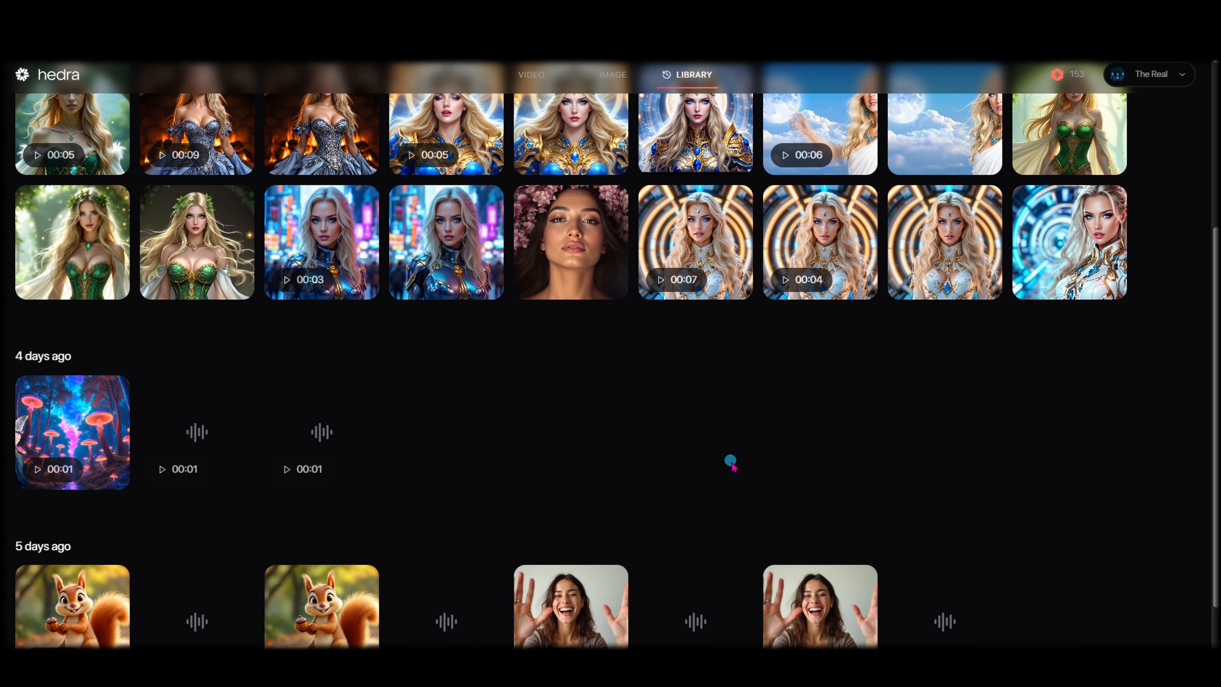
- Open the newest throne video in the library history and reuse its template for another video
scroll(726, 461, up, 1)
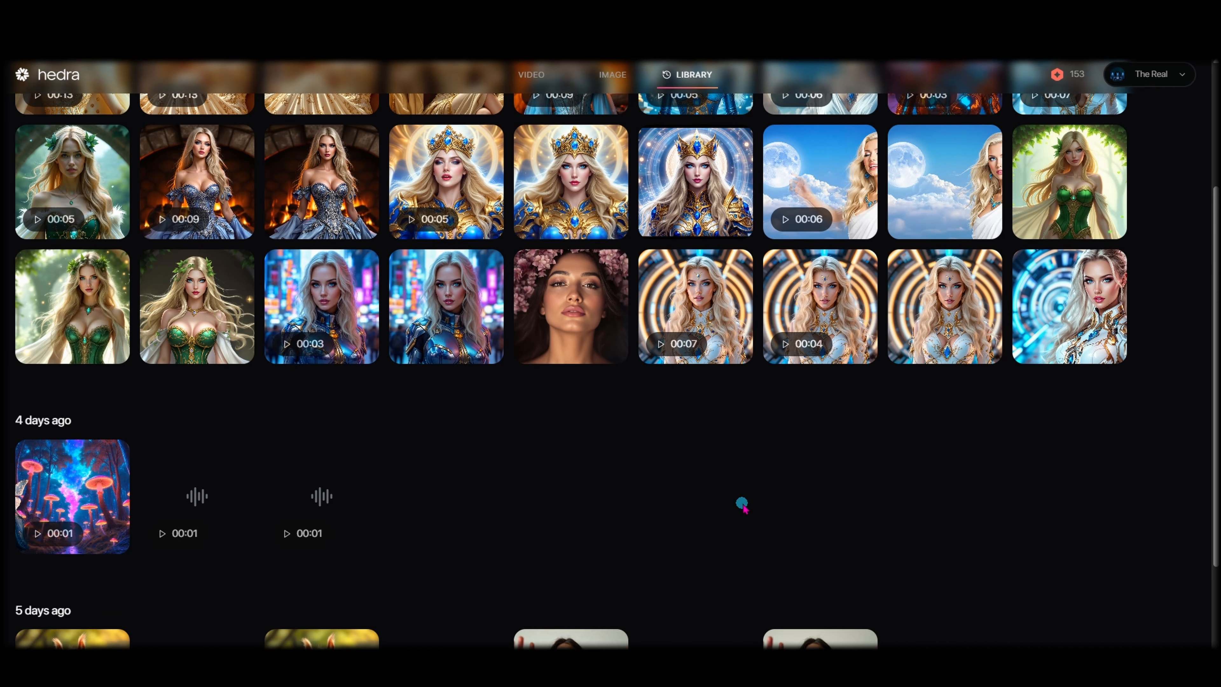
scroll(742, 503, up, 3)
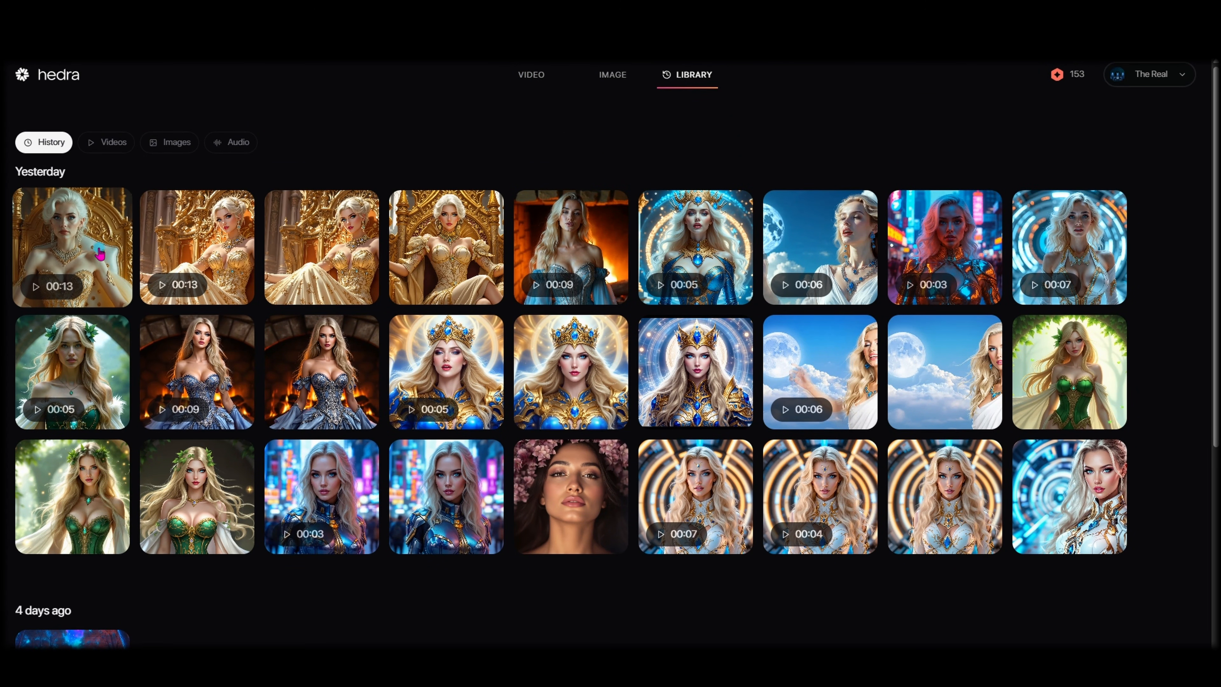
click(89, 252)
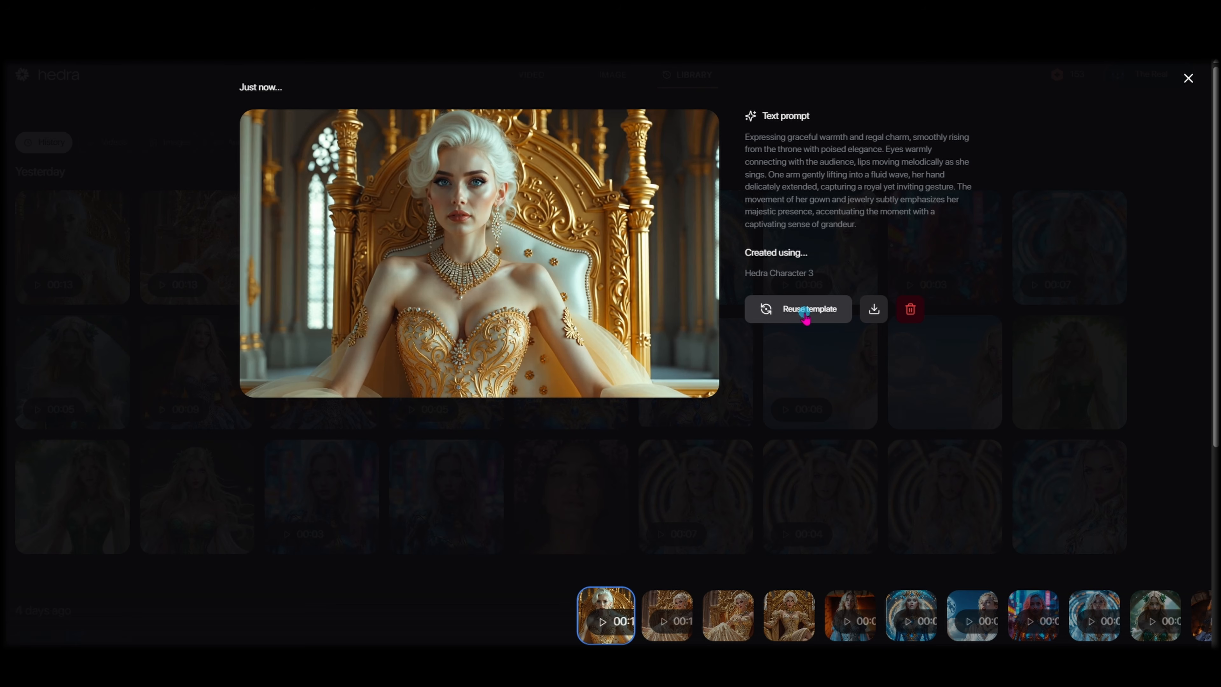
click(806, 314)
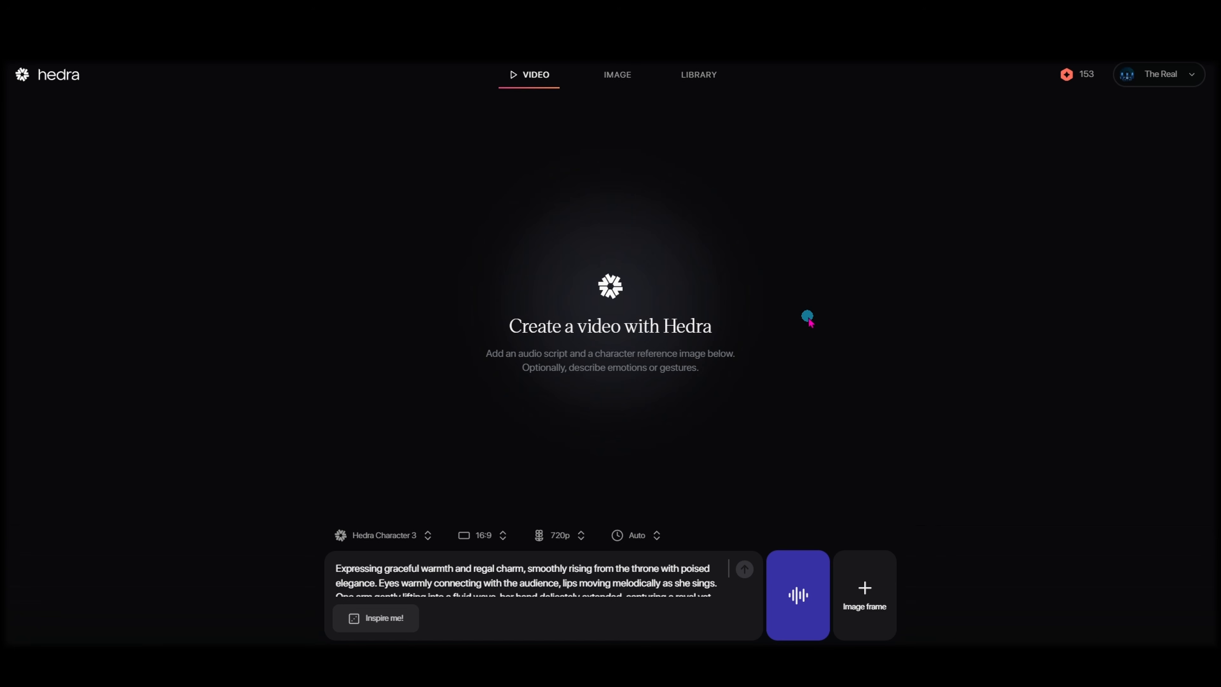
- Replace the reused prompt with "the queen stands and waves as she sings"
scroll(598, 576, down, 3)
drag(644, 587, 300, 558)
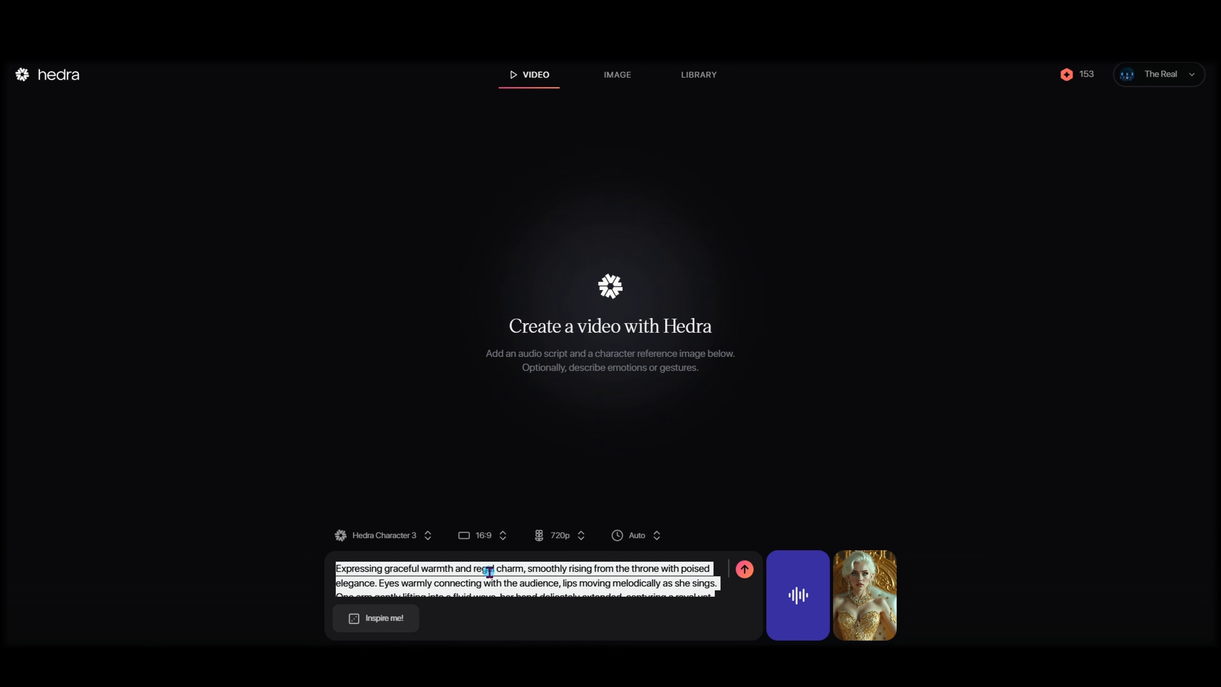
text(the queen stands and waves as she sings)
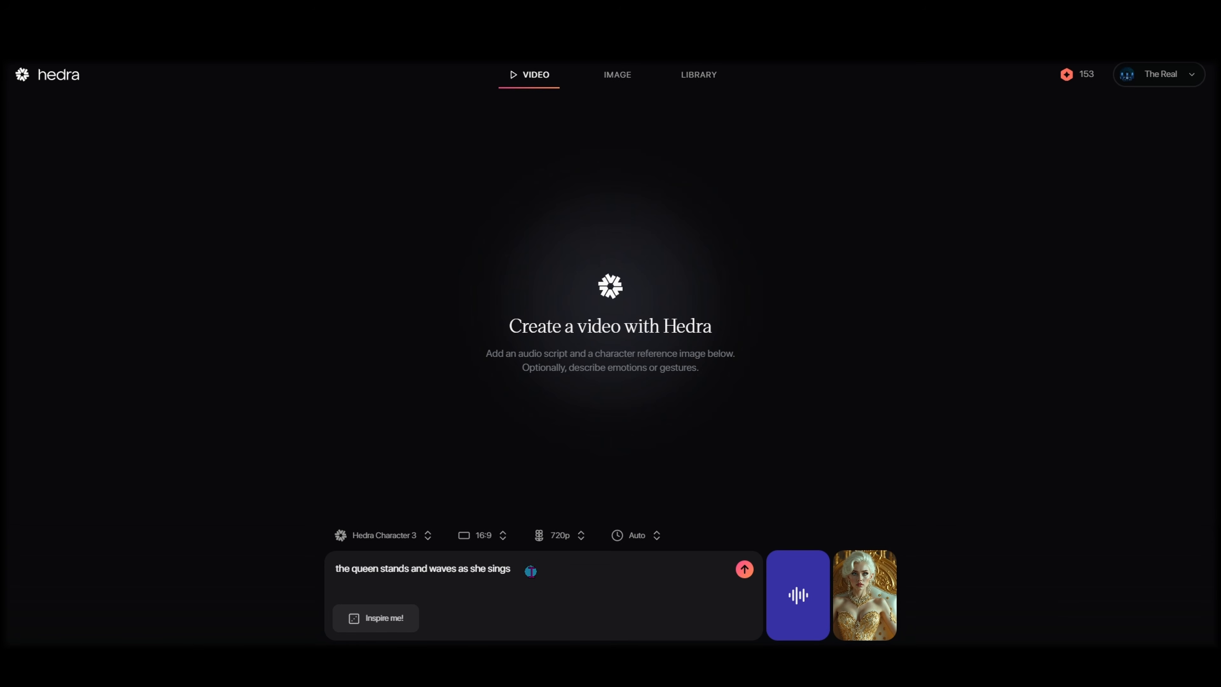
- Generate the throne video from the queen prompt with Hedra Character 3 at 16:9 and 720p
click(744, 569)
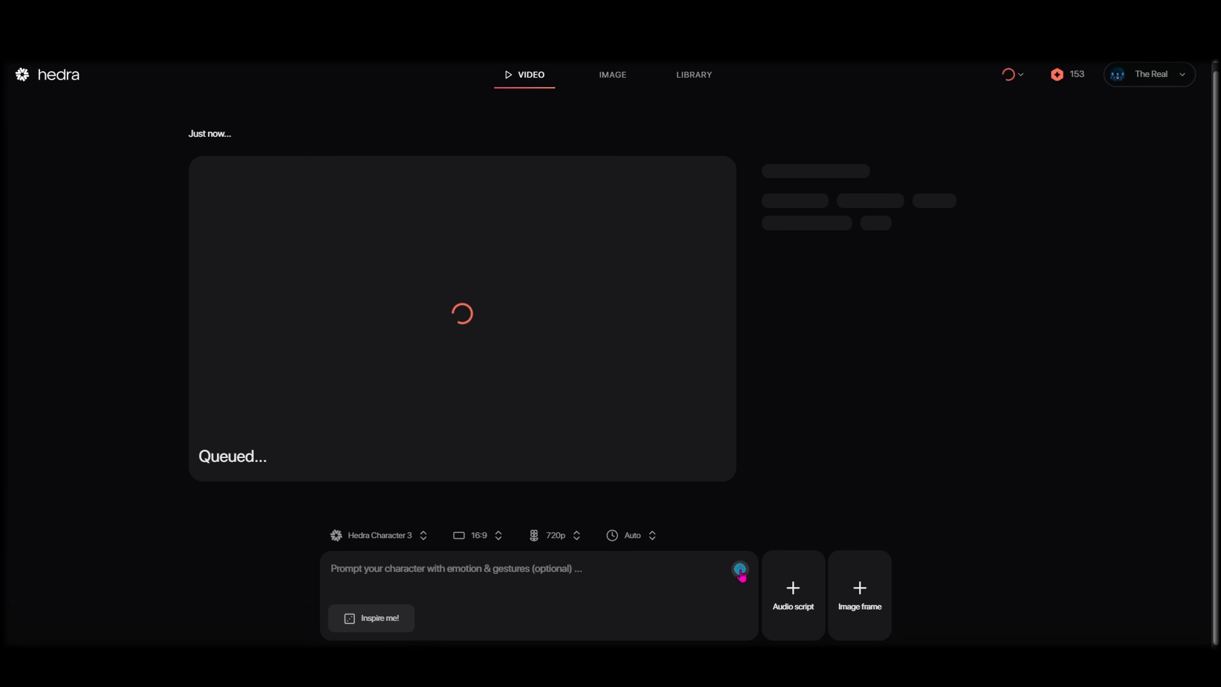
- Find the earliest squirrel video at the end of the library history and play it
scroll(730, 512, down, 10)
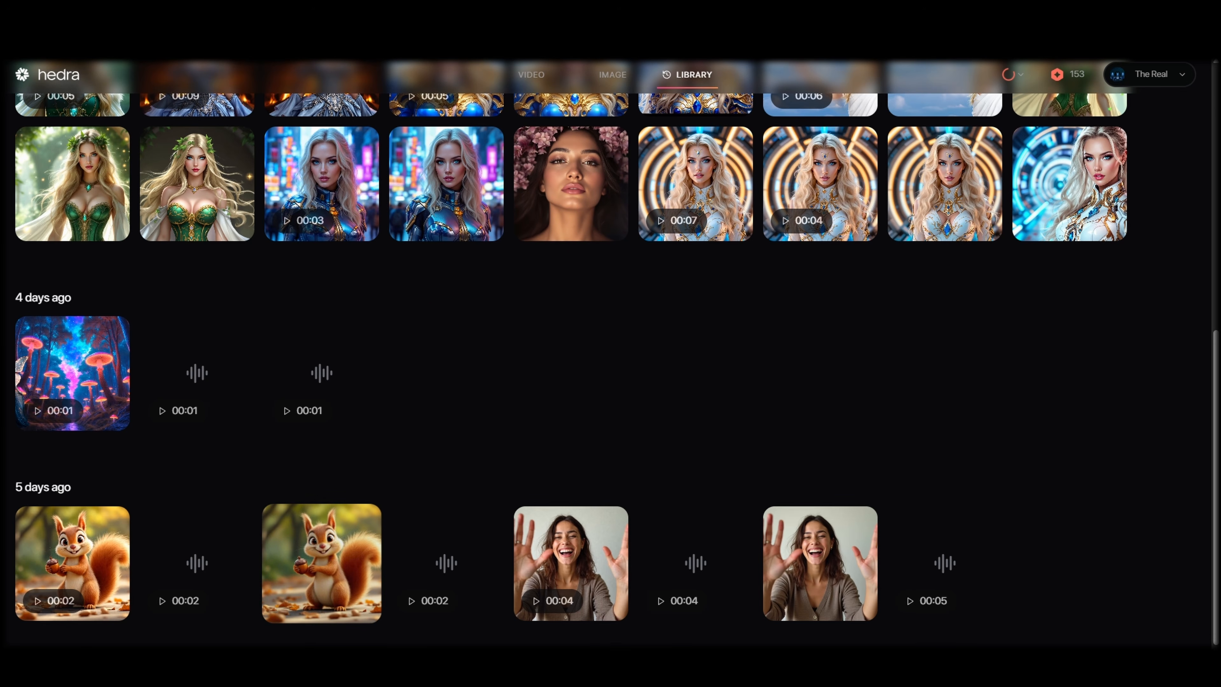
click(94, 568)
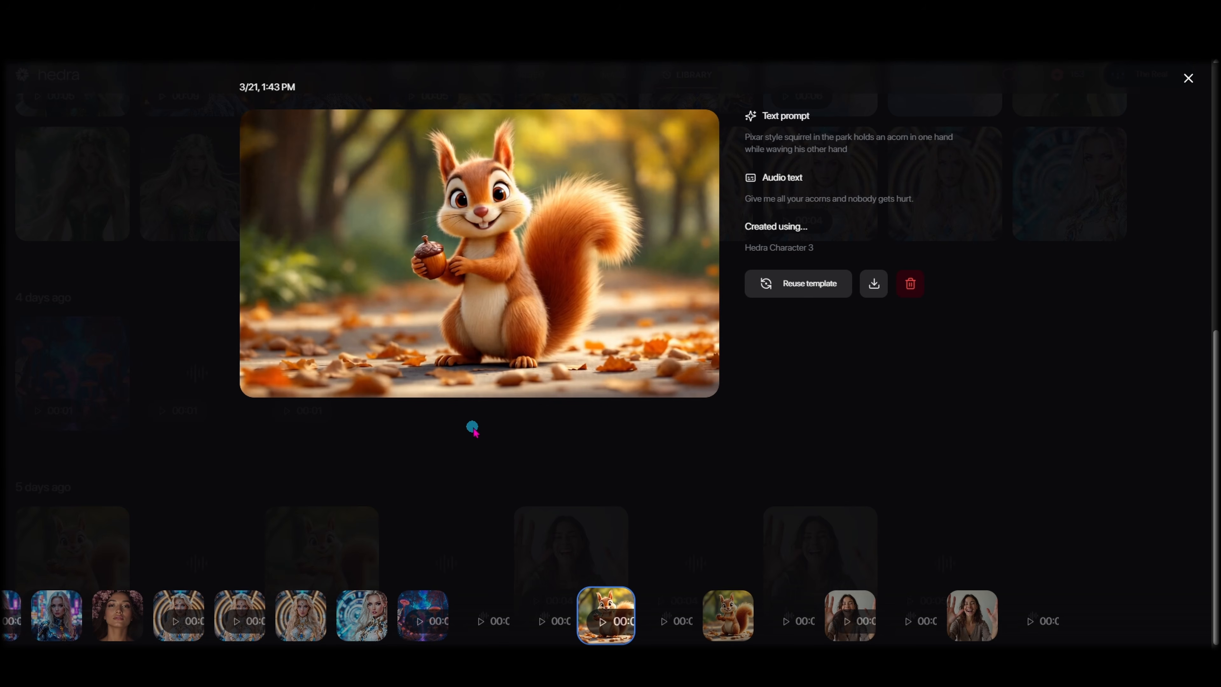
mouse_move(485, 370)
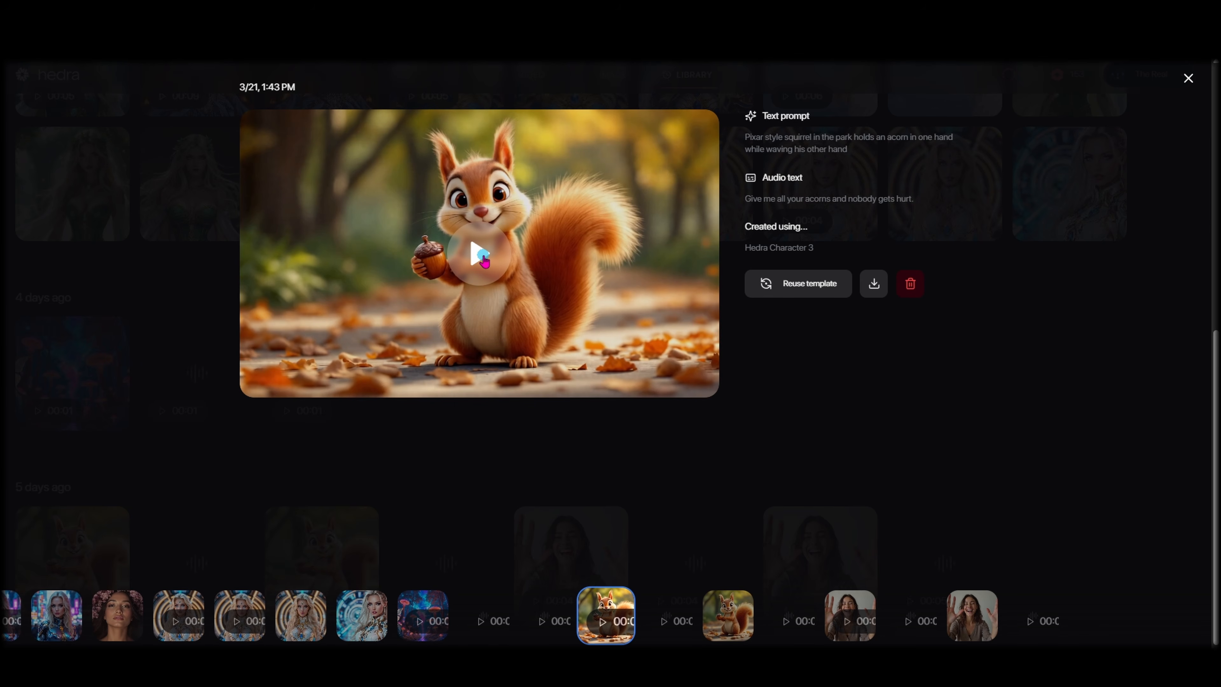
click(483, 260)
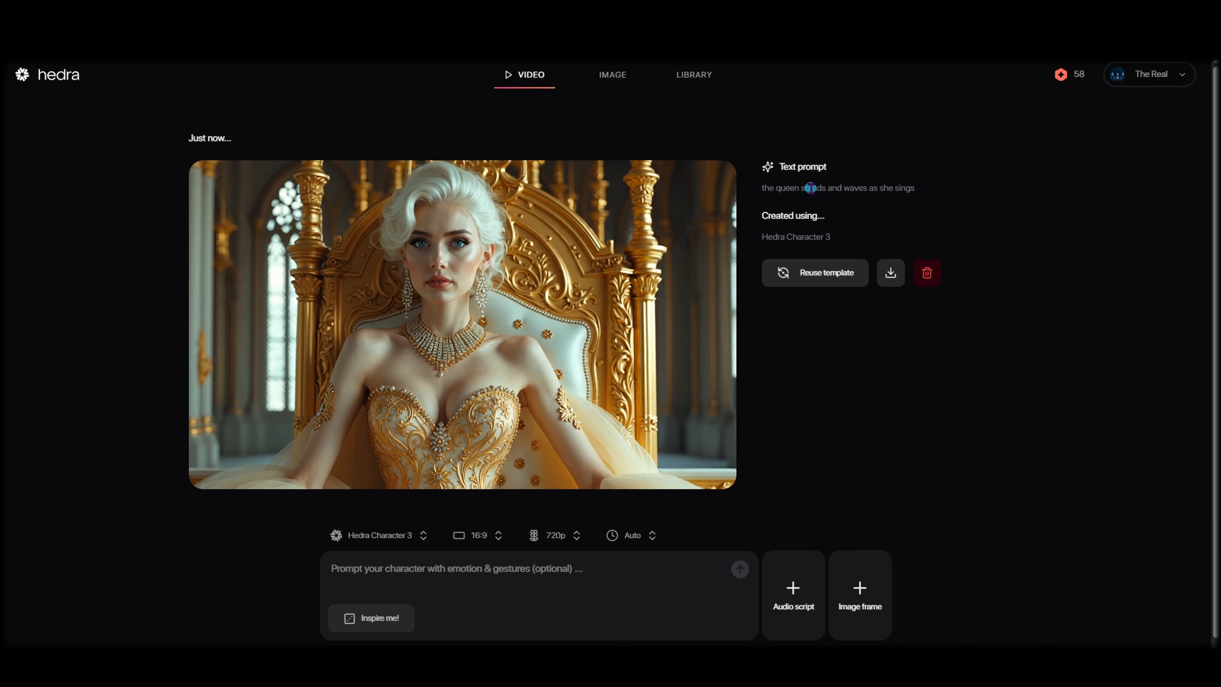
- Play the newly generated video of the queen on the throne to review her gestures
mouse_move(635, 265)
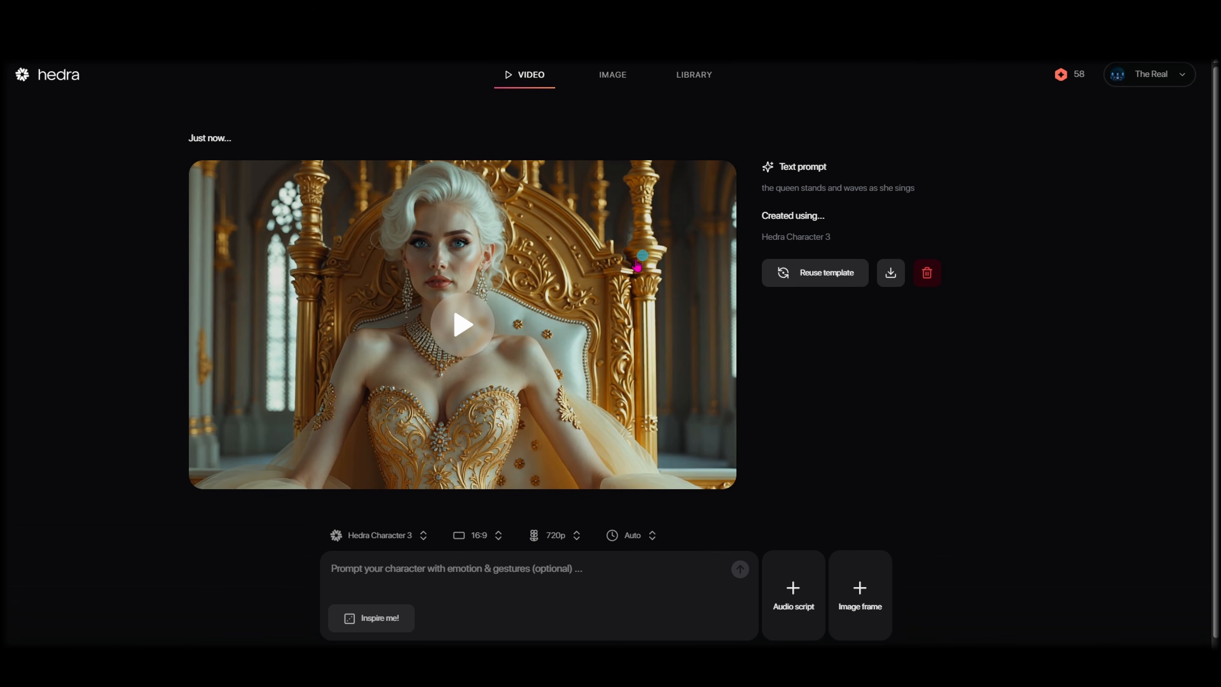
click(465, 335)
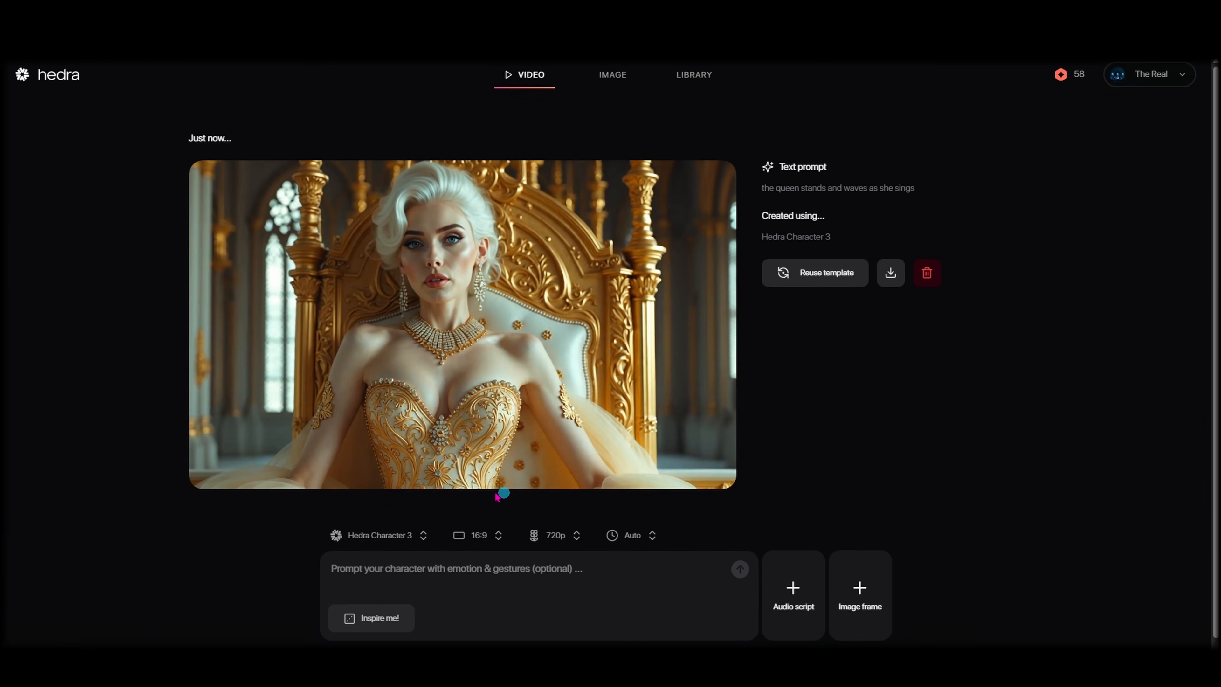
mouse_move(294, 483)
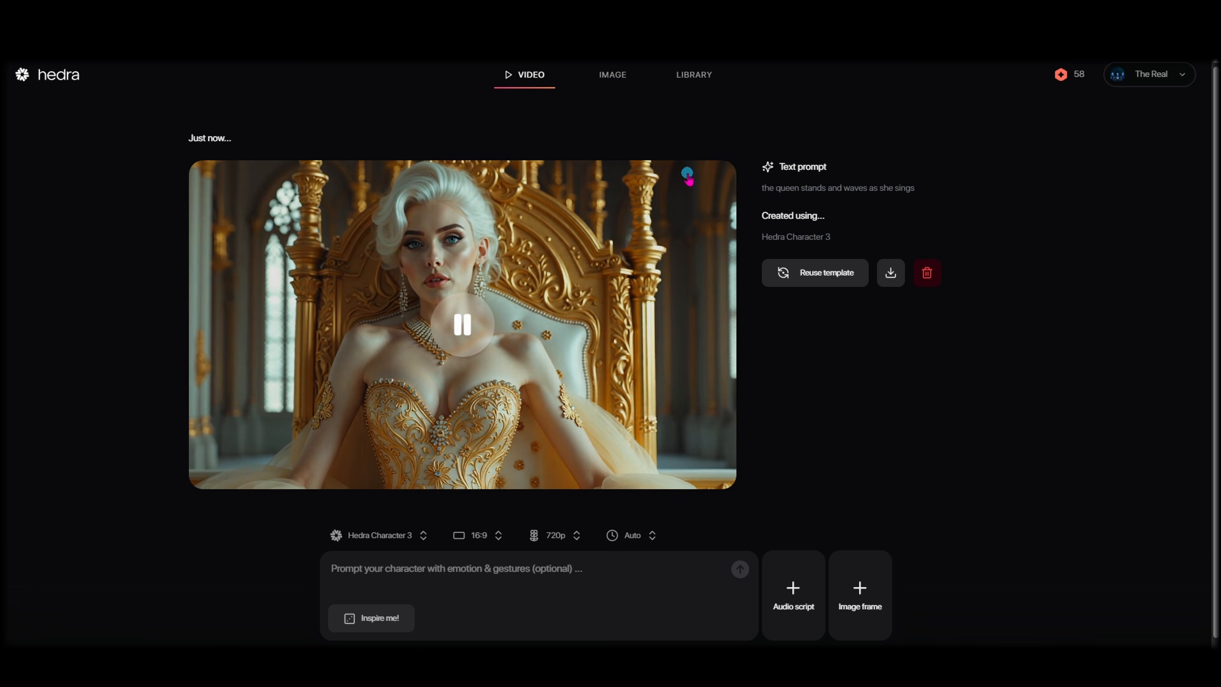
- Open the first still image of the regal woman on the golden throne from the library history
click(696, 75)
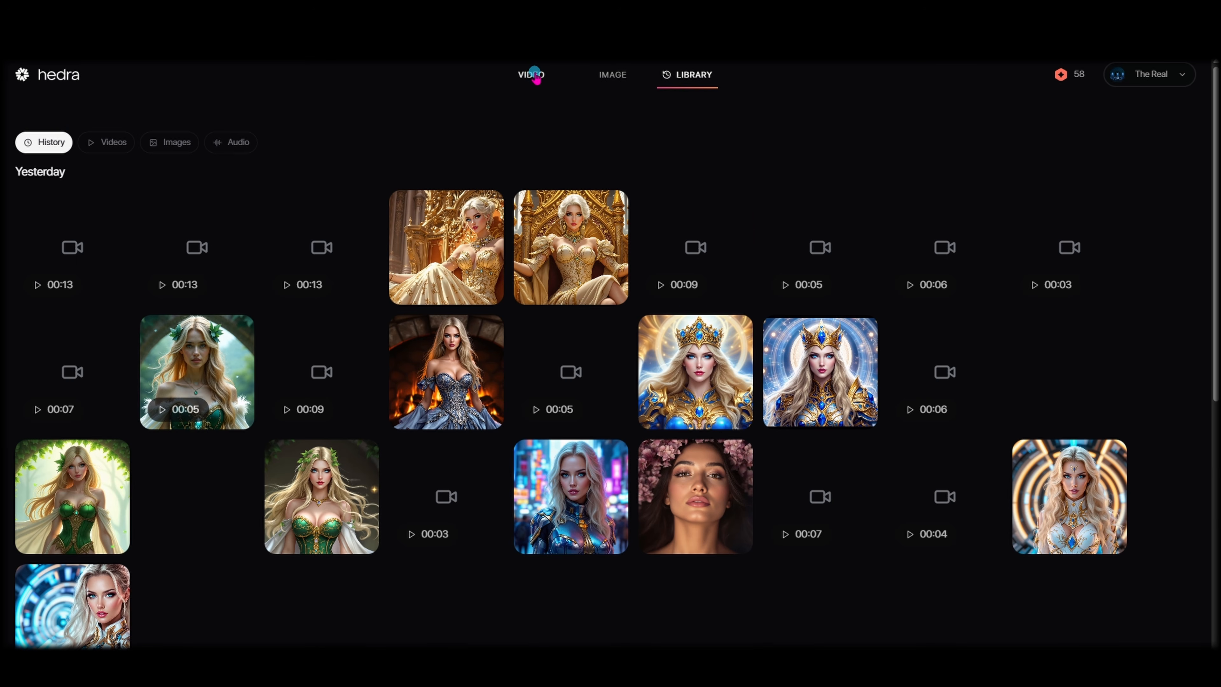
click(446, 247)
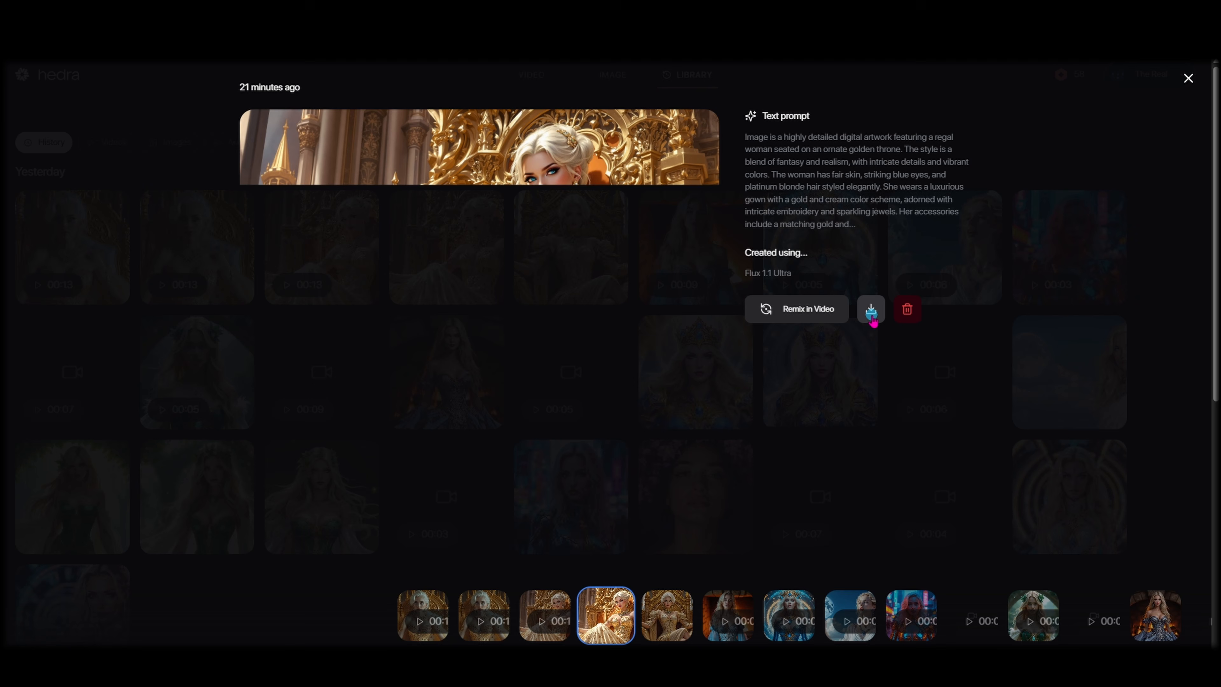